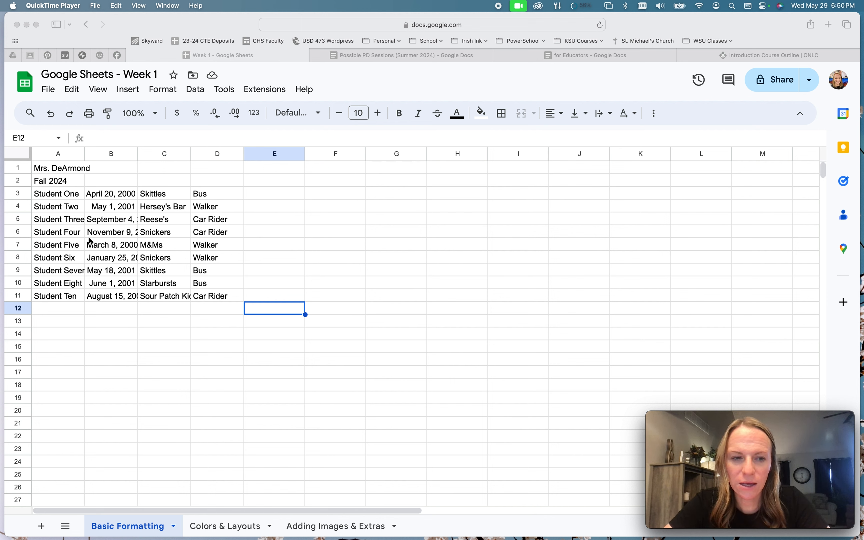
click(269, 218)
click(265, 219)
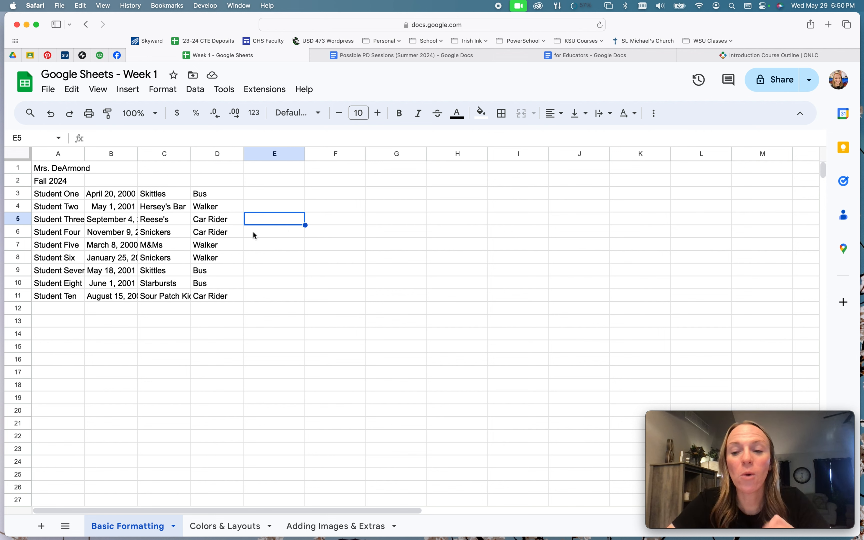
click(205, 244)
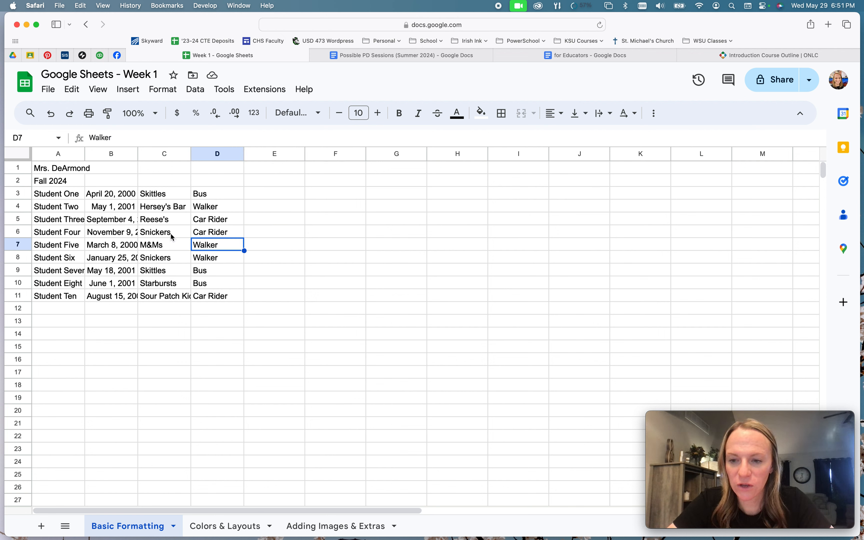
Widen column C until its longest entry fits, and auto-fit column B to its dates
click(175, 154)
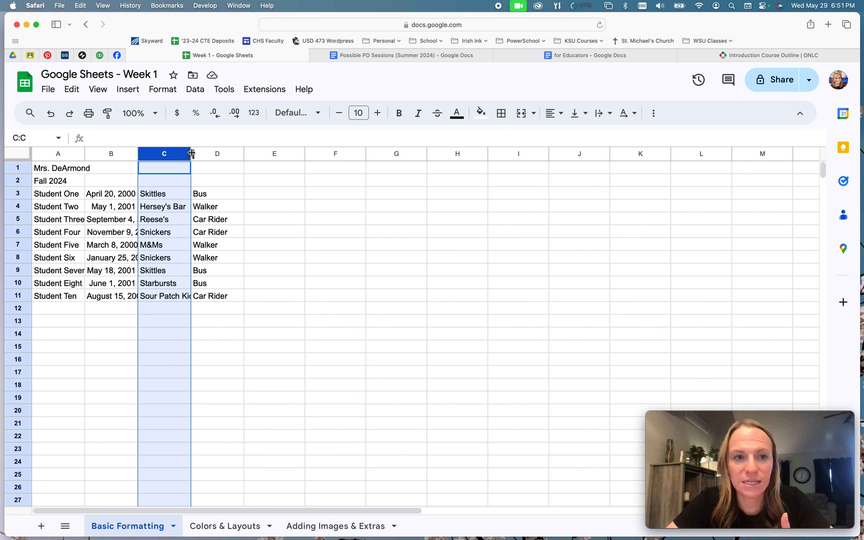
drag(191, 153, 213, 153)
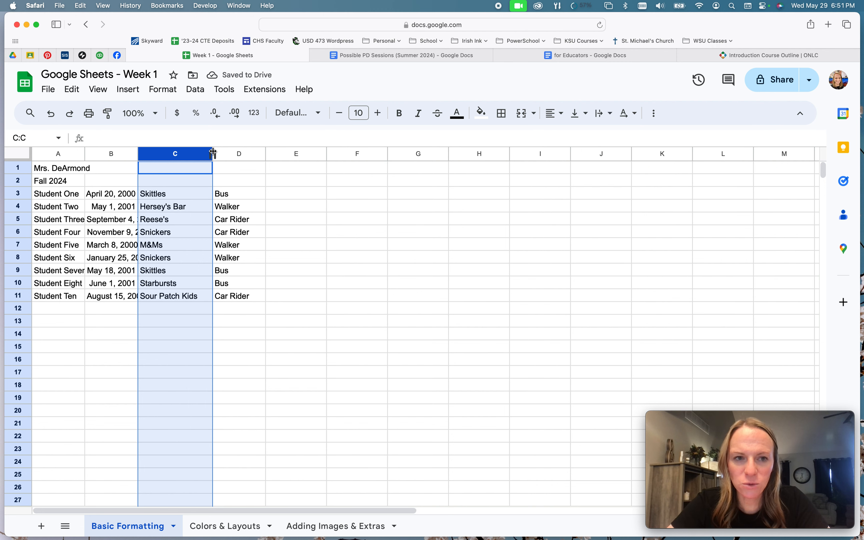
click(197, 219)
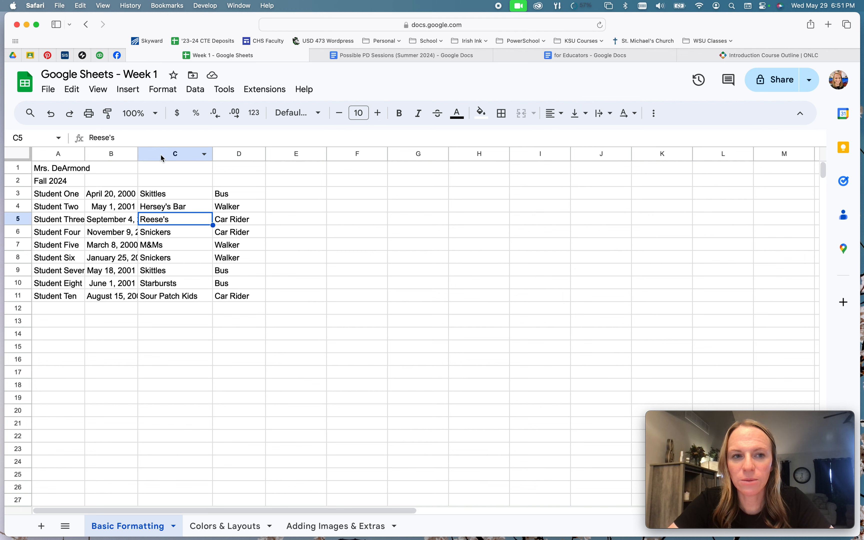
drag(137, 154, 137, 154)
double_click(138, 153)
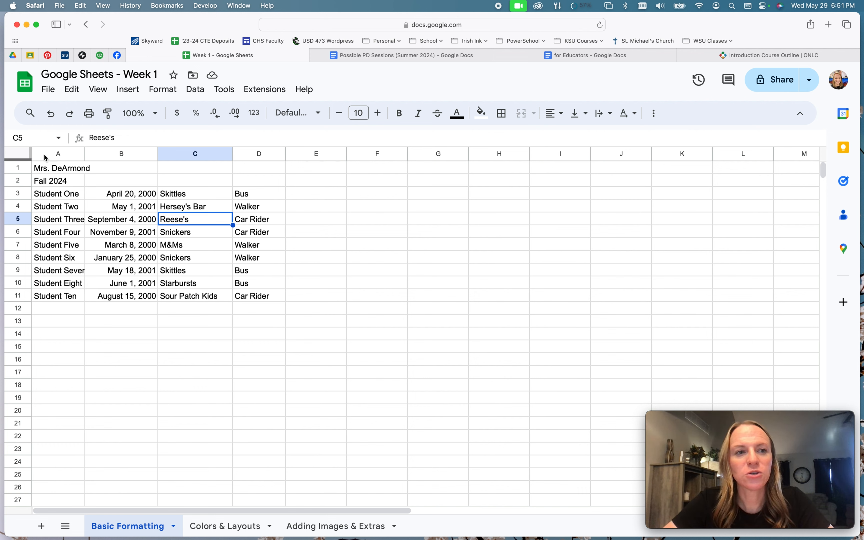
Select the whole sheet, try a wider uniform column width, and auto-fit all columns to their contents
click(12, 154)
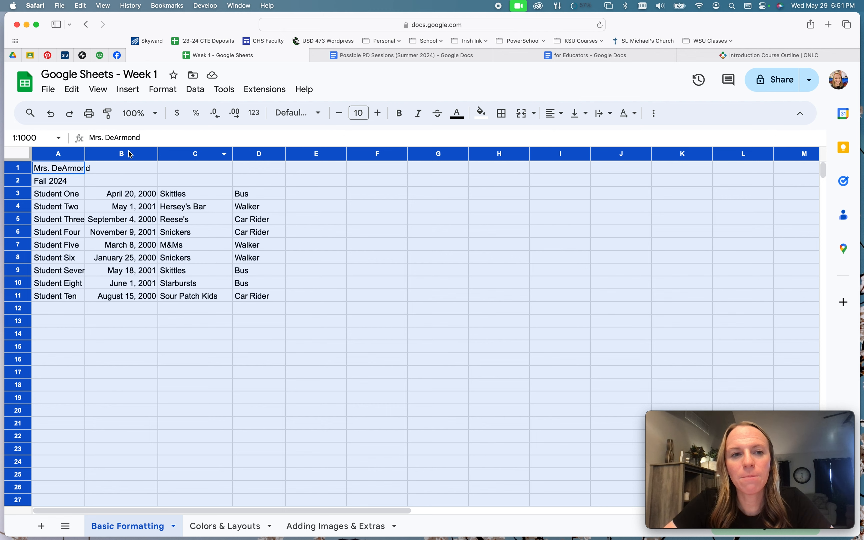
double_click(85, 155)
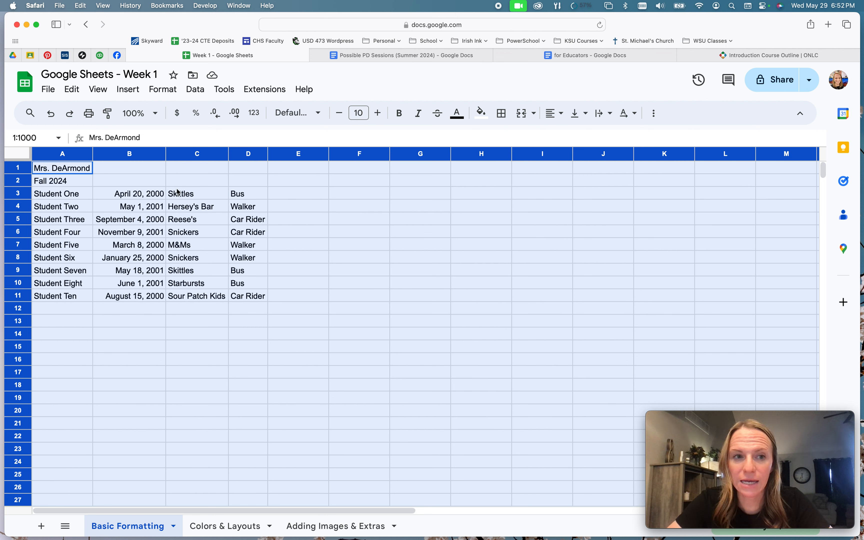
drag(166, 154, 174, 153)
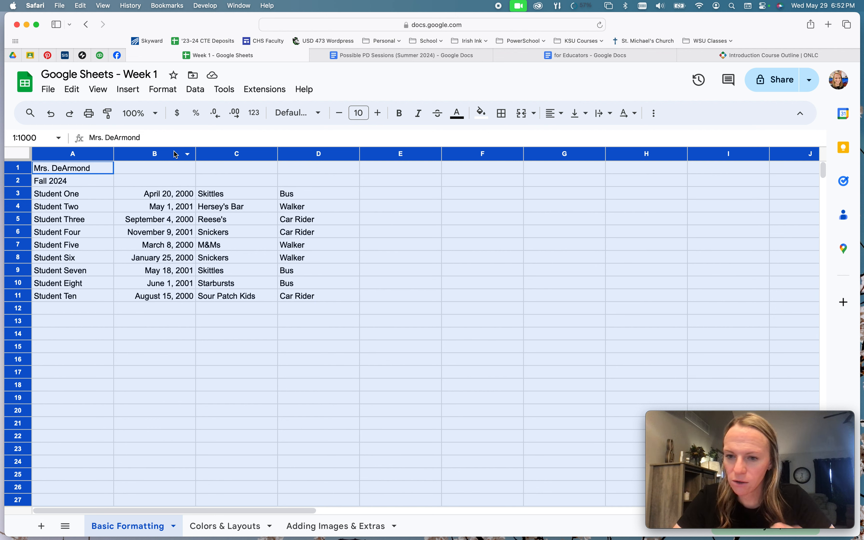
double_click(196, 154)
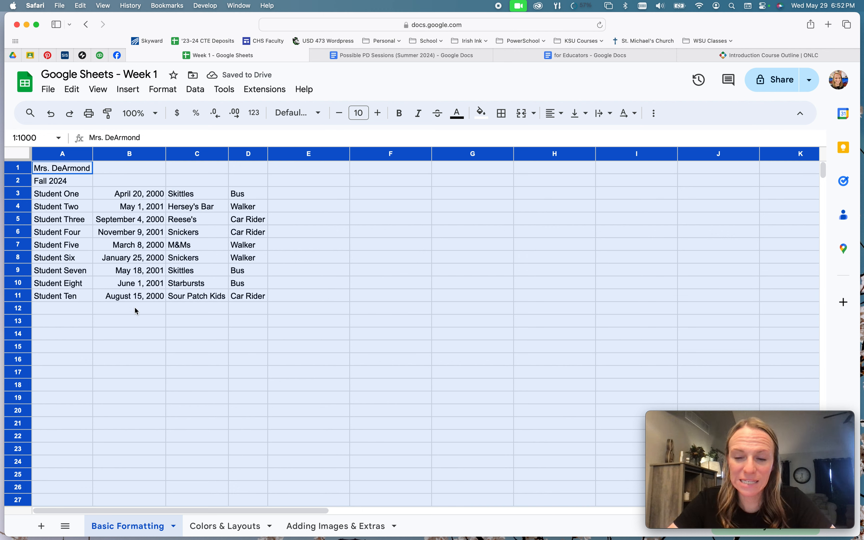
click(140, 295)
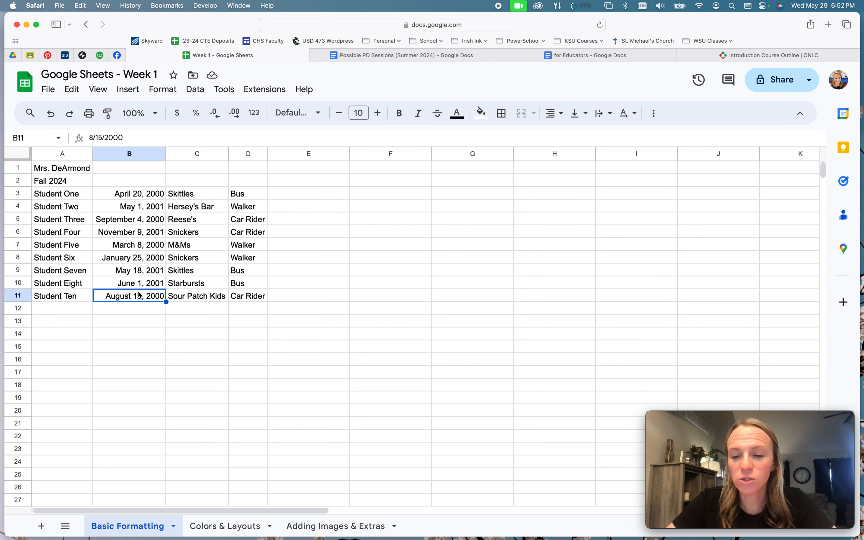
click(63, 195)
click(141, 195)
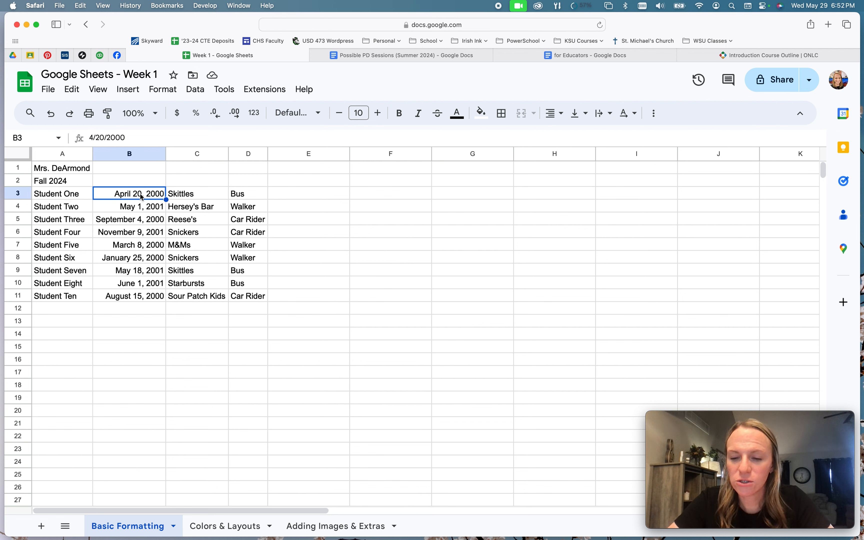
click(206, 231)
click(250, 231)
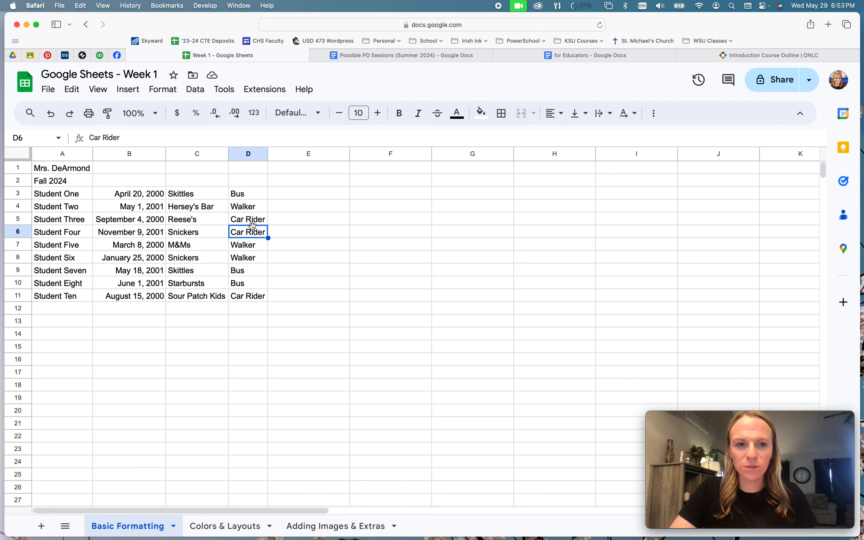
Insert one empty row above the Student One row
click(25, 193)
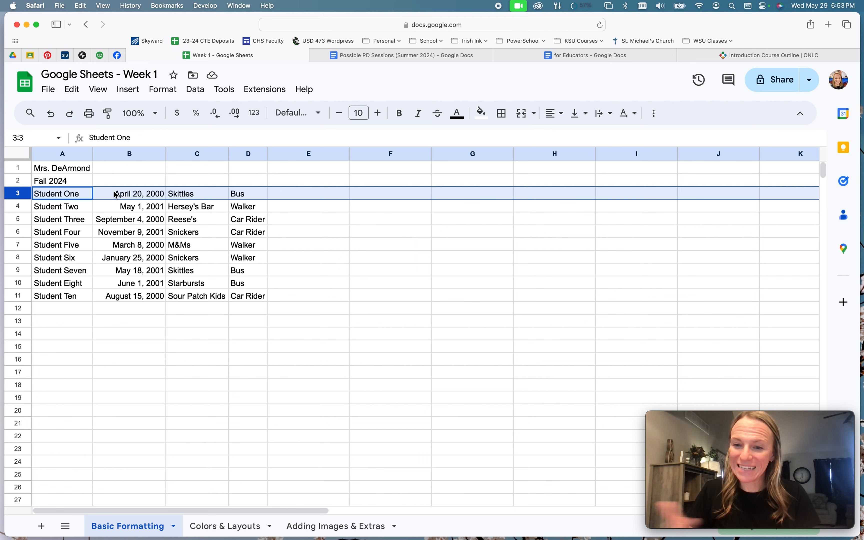
right_click(19, 193)
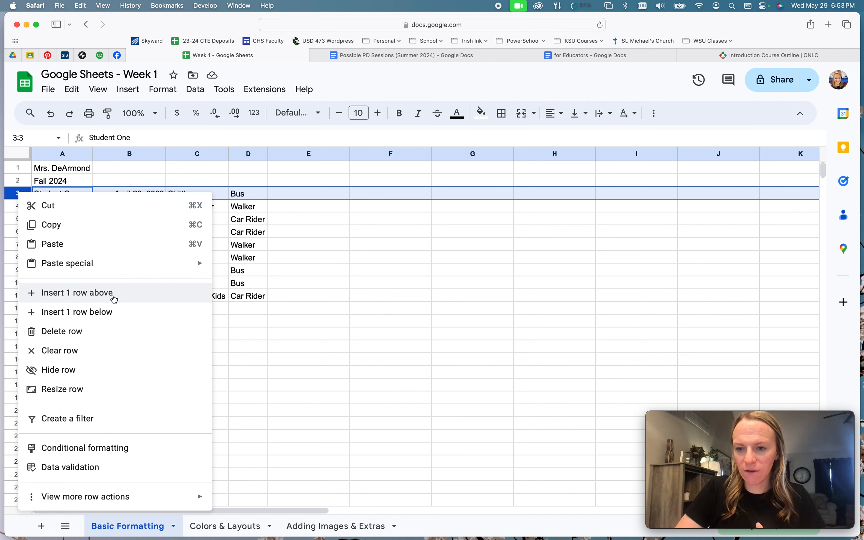
click(113, 298)
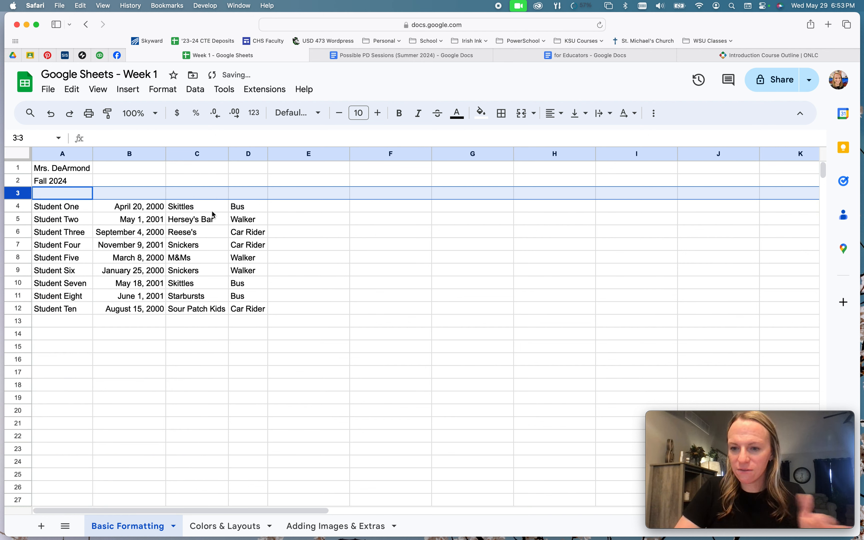
Enter the column headers Students, Birthdays, Treat and Home in cells A3 to D3
click(63, 193)
text(Stude)
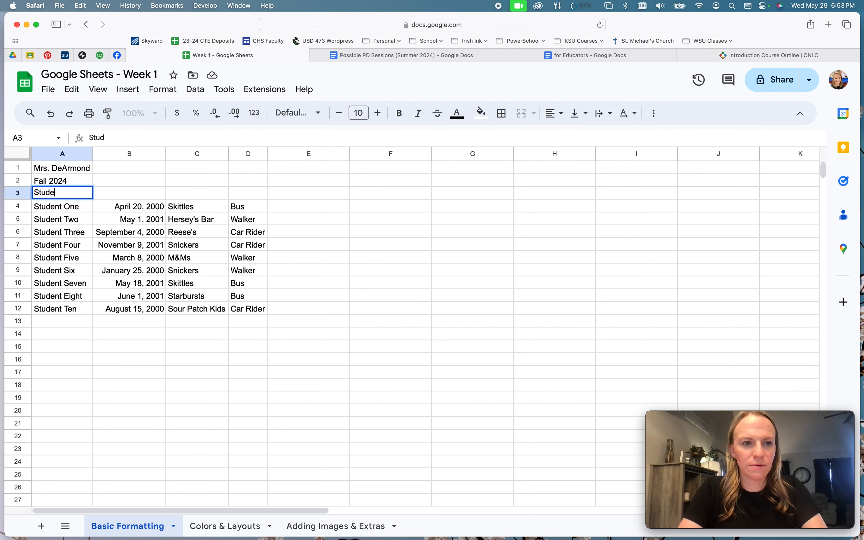
text(nts)
key(Tab)
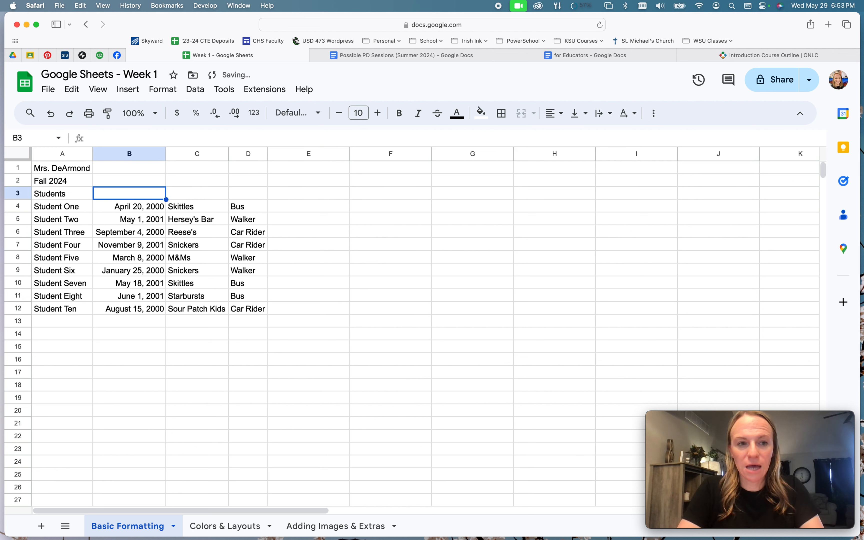
text(Birthda)
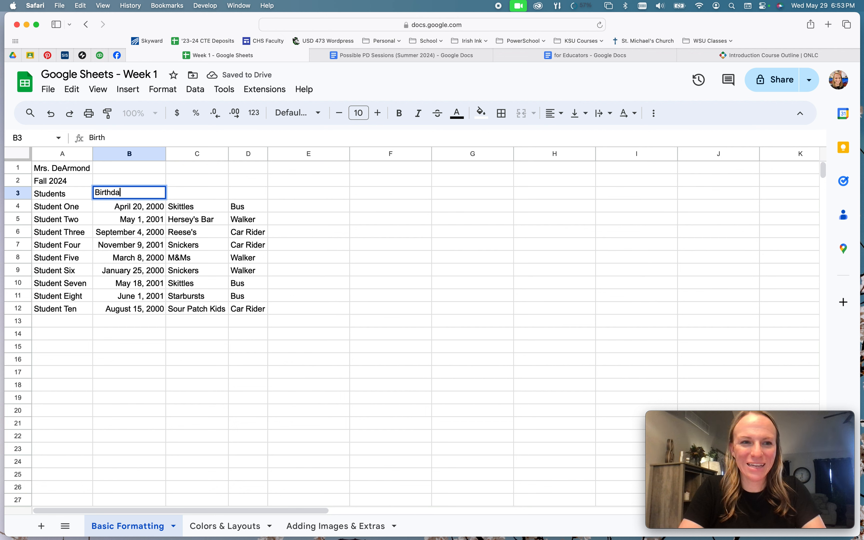
text(ys)
key(Tab)
text(Tr)
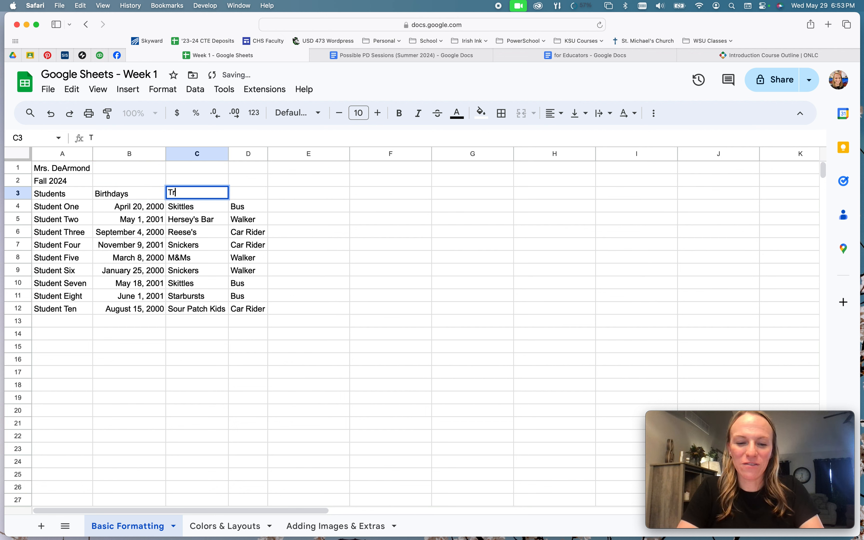
text(eat)
key(Tab)
text(Hom)
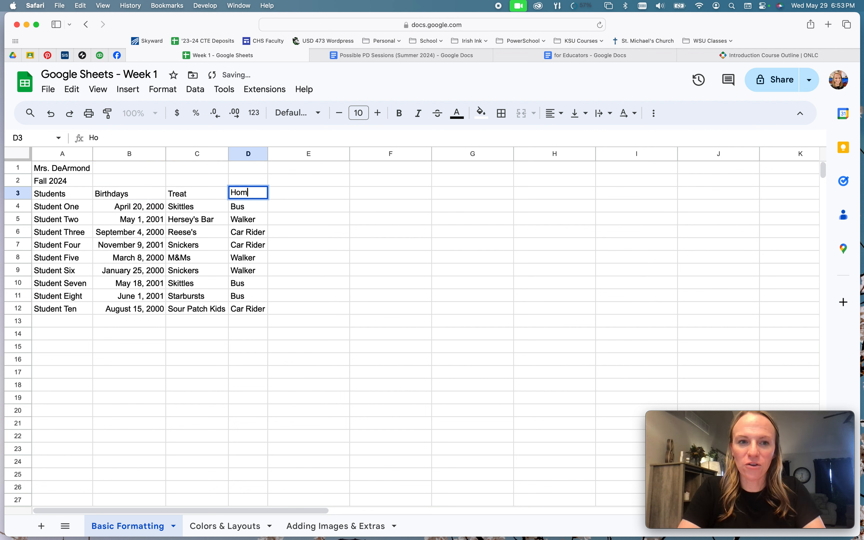
text(e)
key(Return)
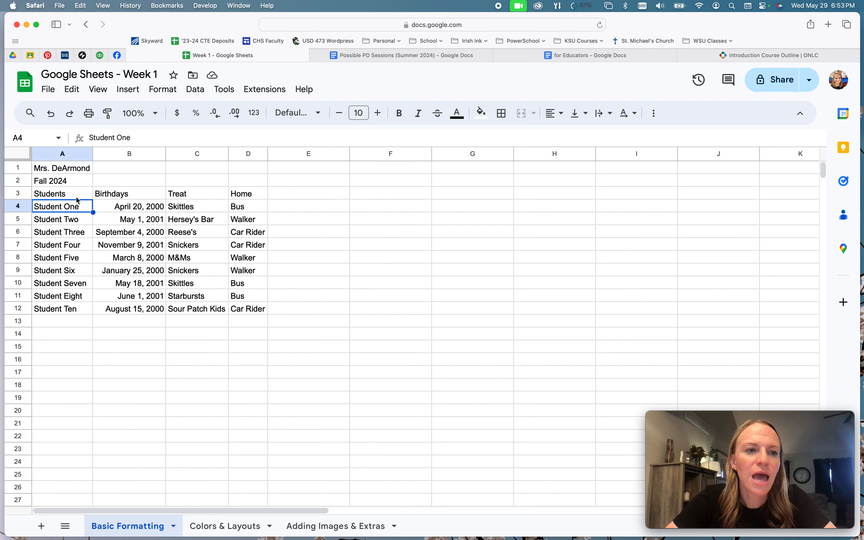
Make the column headers in A3:D3 bold
drag(76, 196, 245, 202)
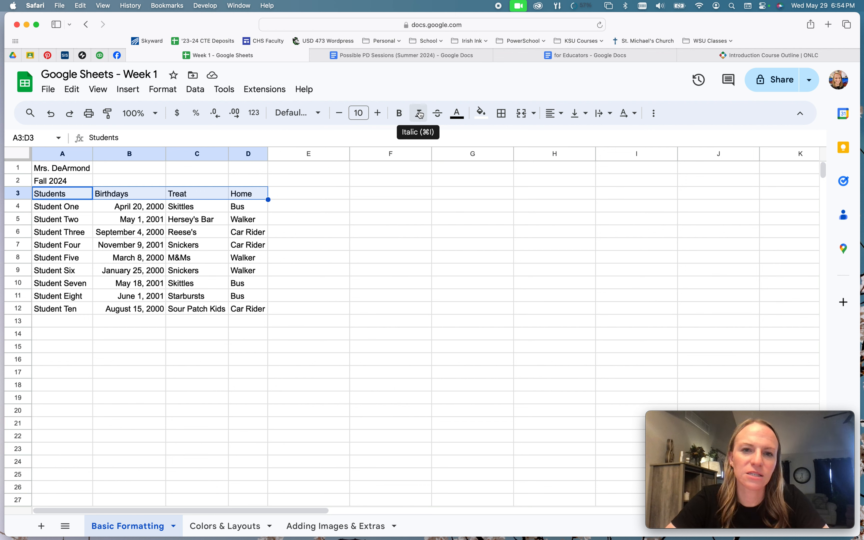
click(399, 113)
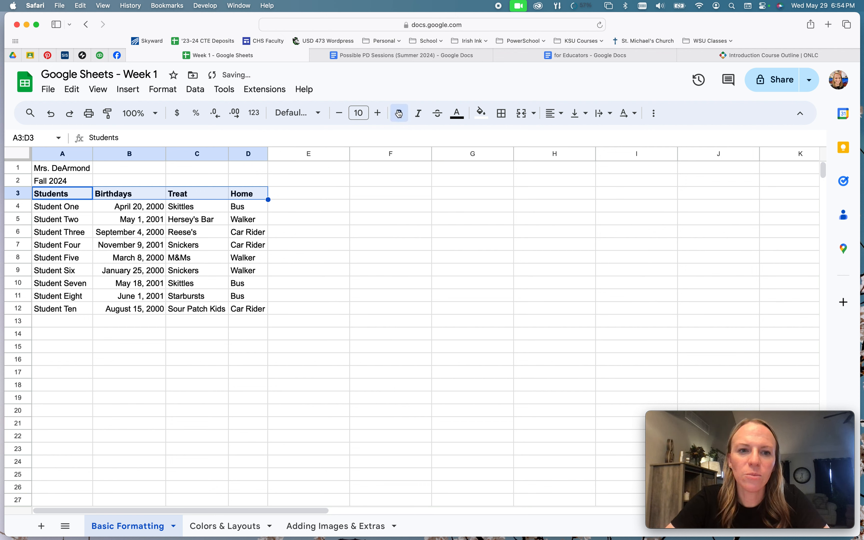
click(55, 209)
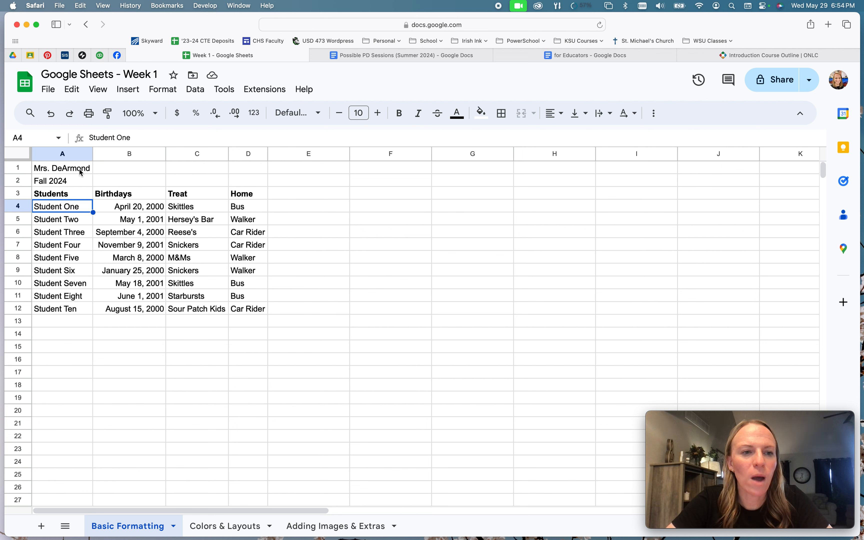
drag(80, 170, 81, 178)
click(140, 169)
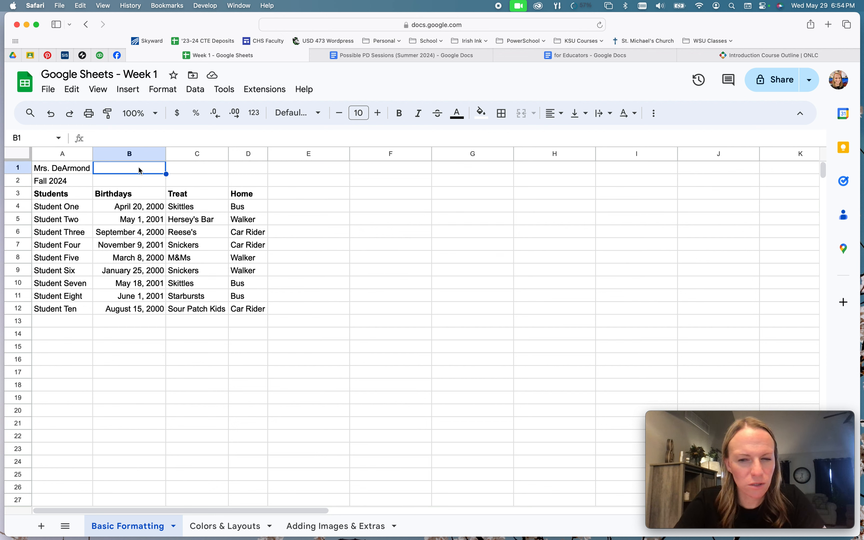
click(81, 171)
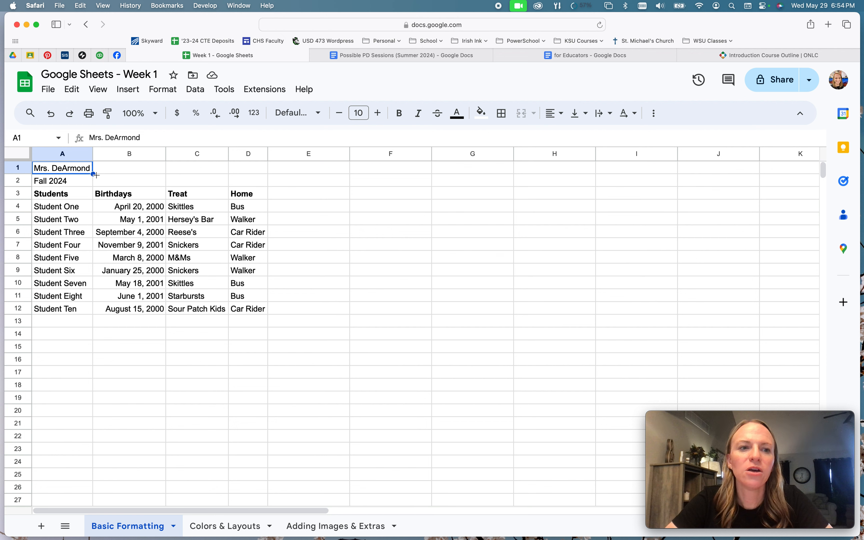
click(114, 179)
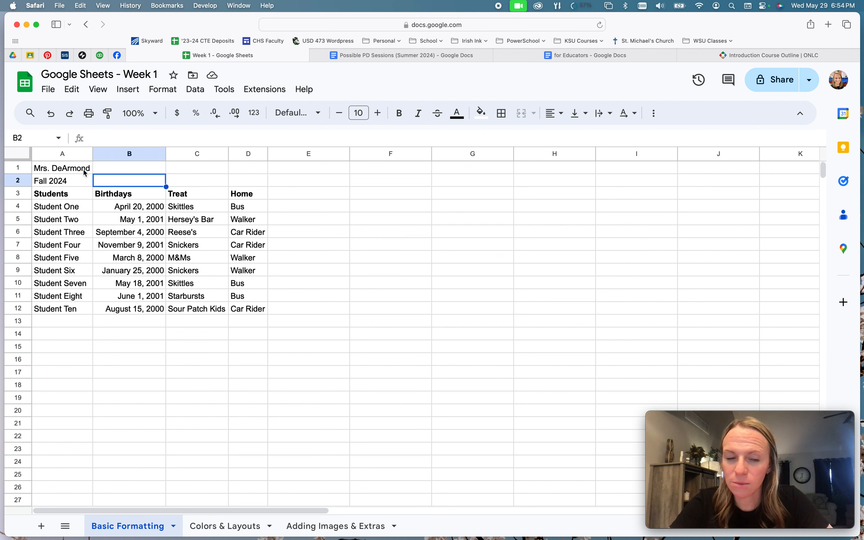
click(101, 167)
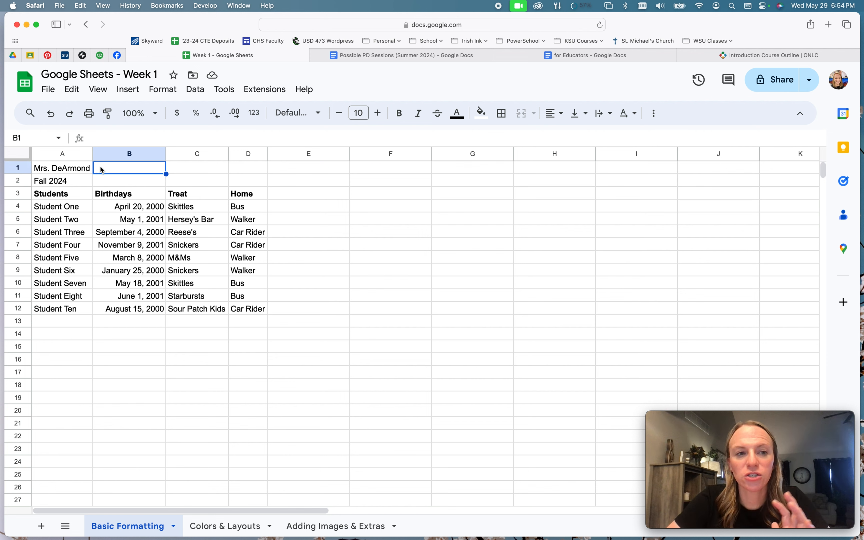
click(77, 171)
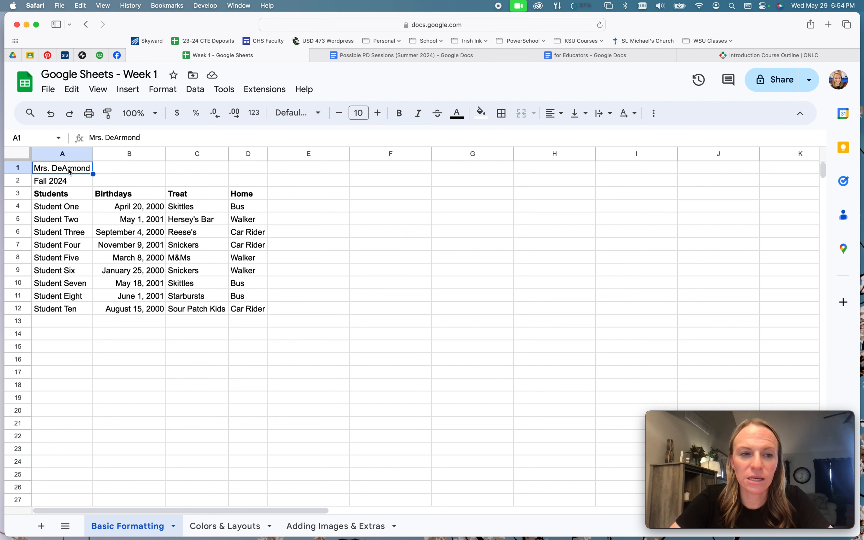
drag(70, 171, 240, 170)
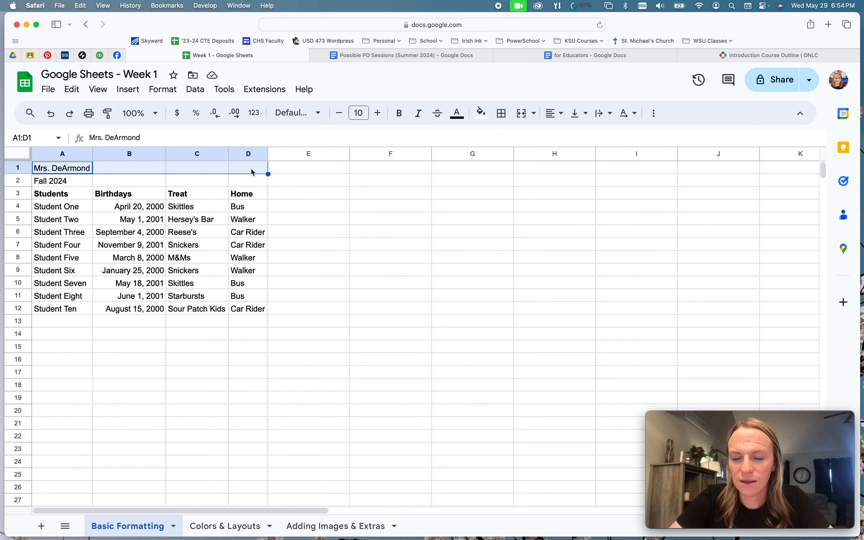
click(195, 180)
Move the teacher's name from cell A1 to cell B1
click(85, 170)
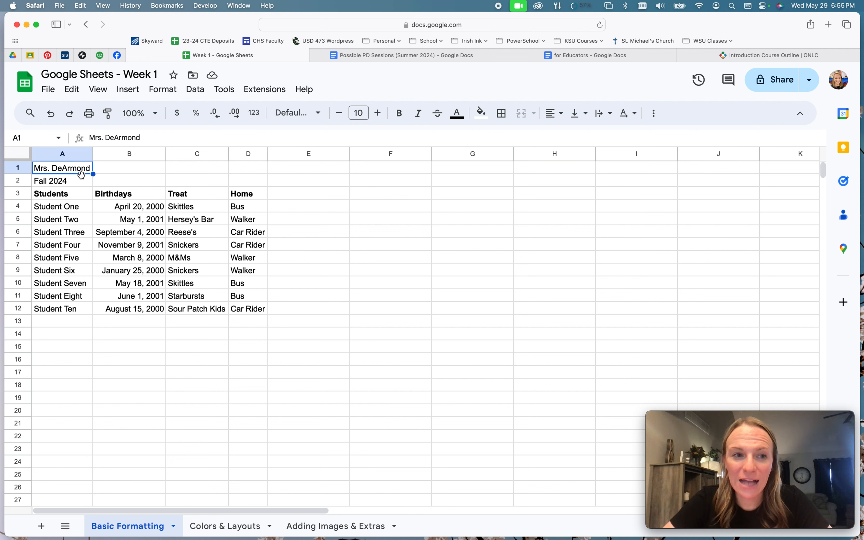
drag(82, 175, 120, 171)
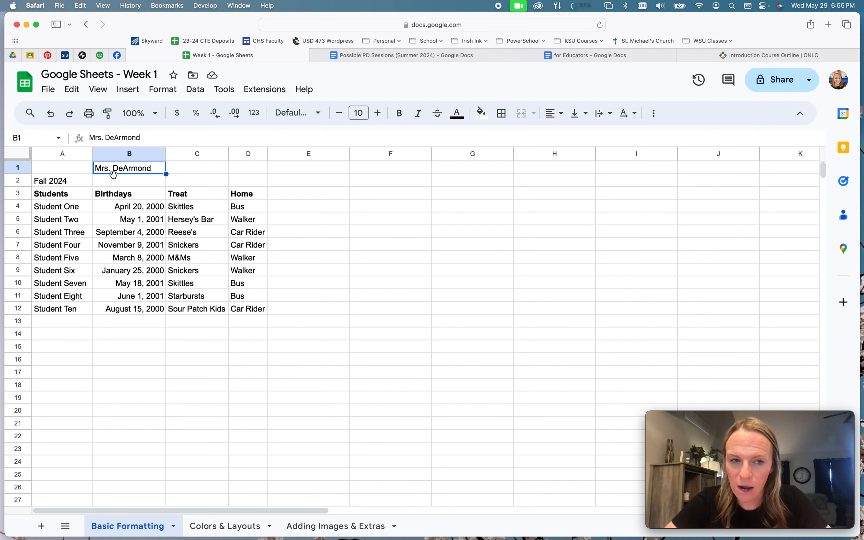
drag(80, 168, 245, 171)
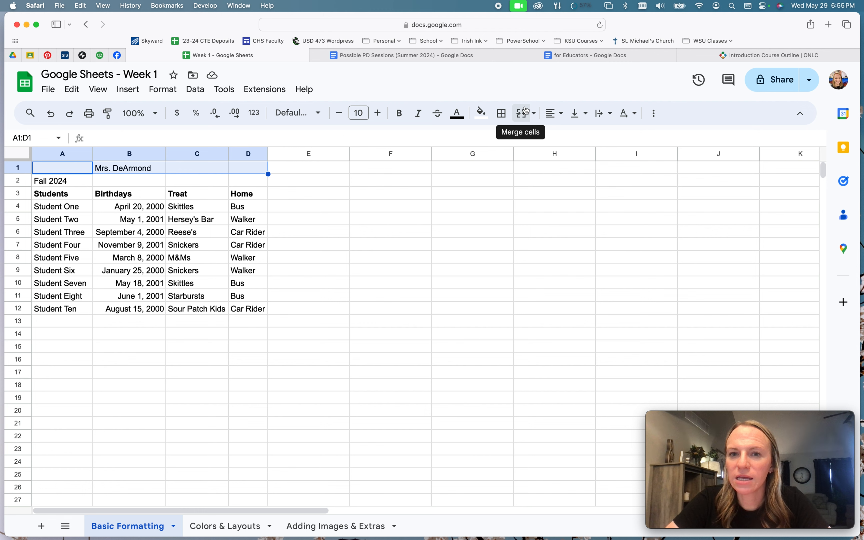
right_click(187, 170)
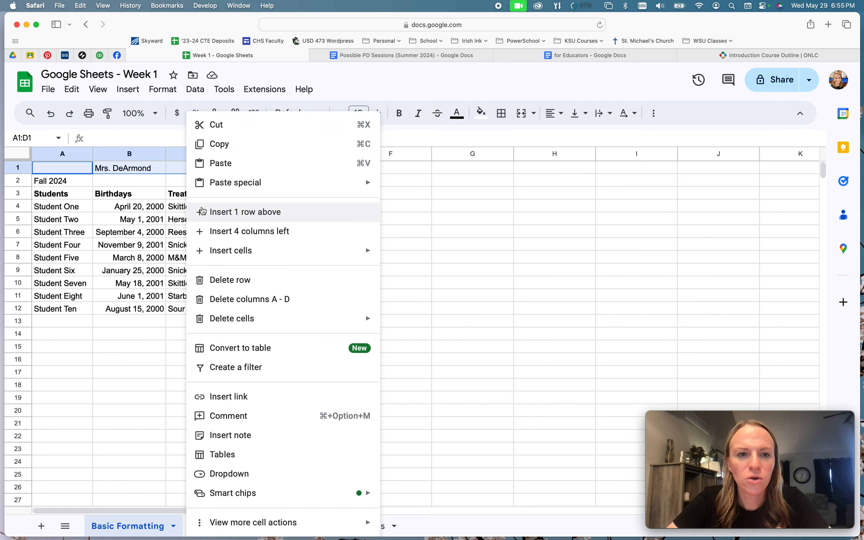
mouse_move(229, 247)
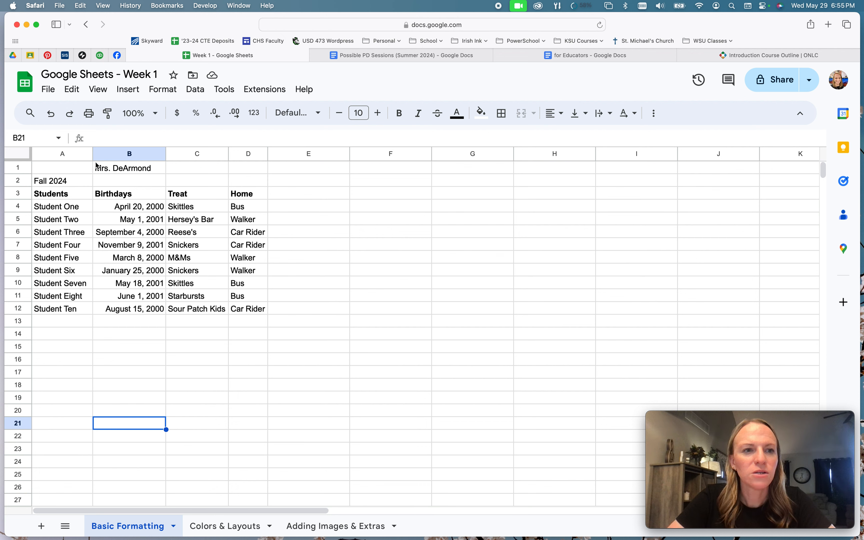
Merge cells A1:D1 and center the teacher's name horizontally across them
drag(87, 171, 250, 168)
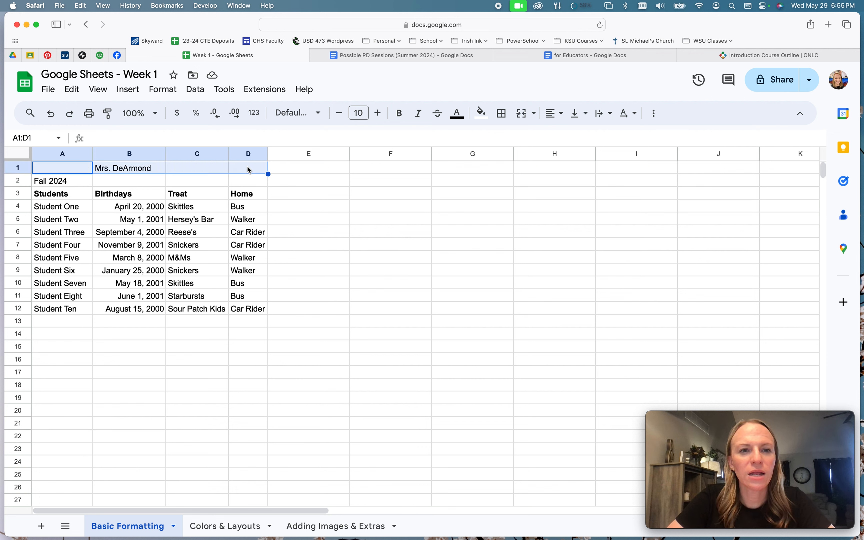
click(521, 117)
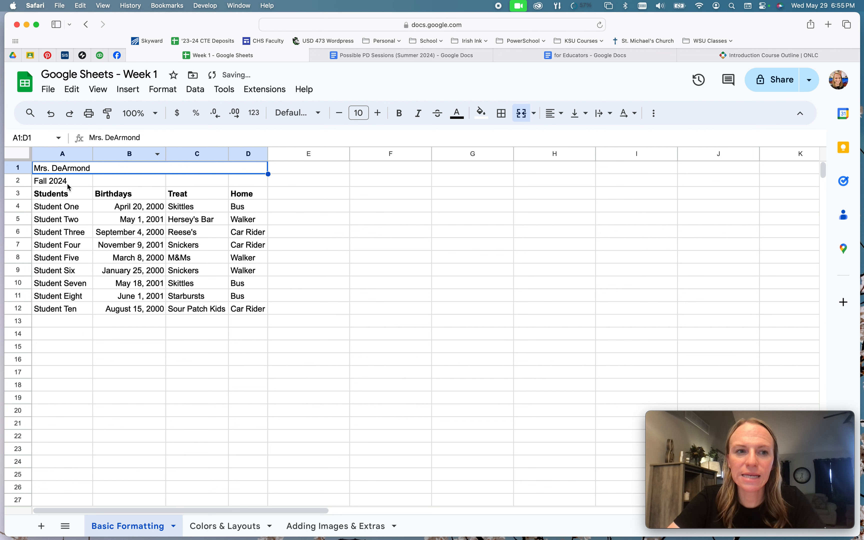
click(557, 119)
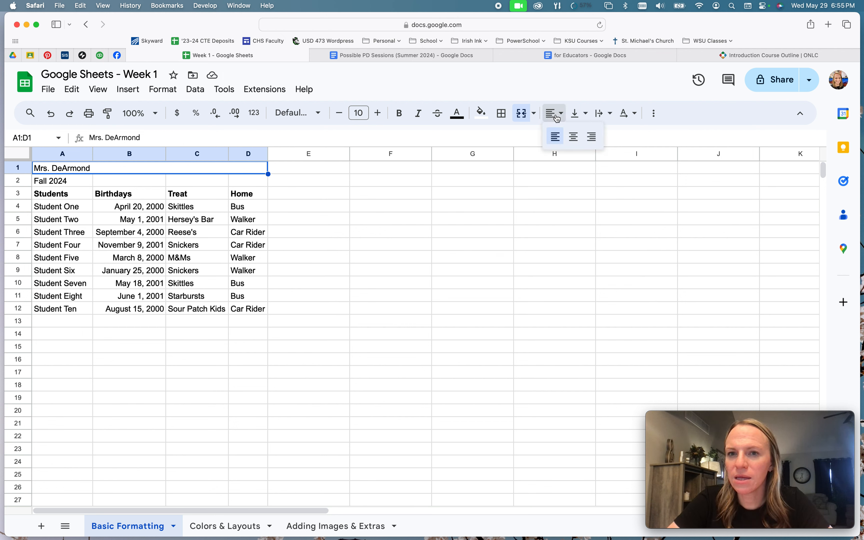
click(575, 137)
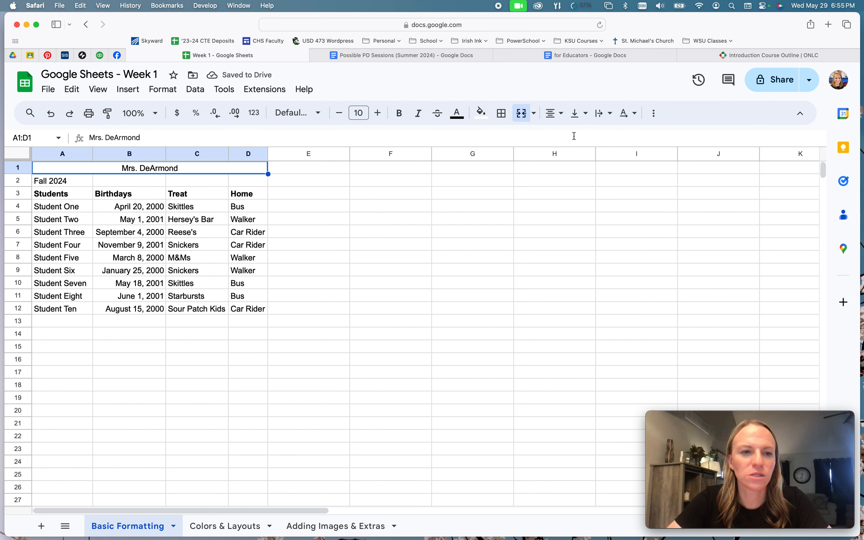
Merge cells A2:D2 and center the Fall 2024 text horizontally
drag(82, 183, 241, 179)
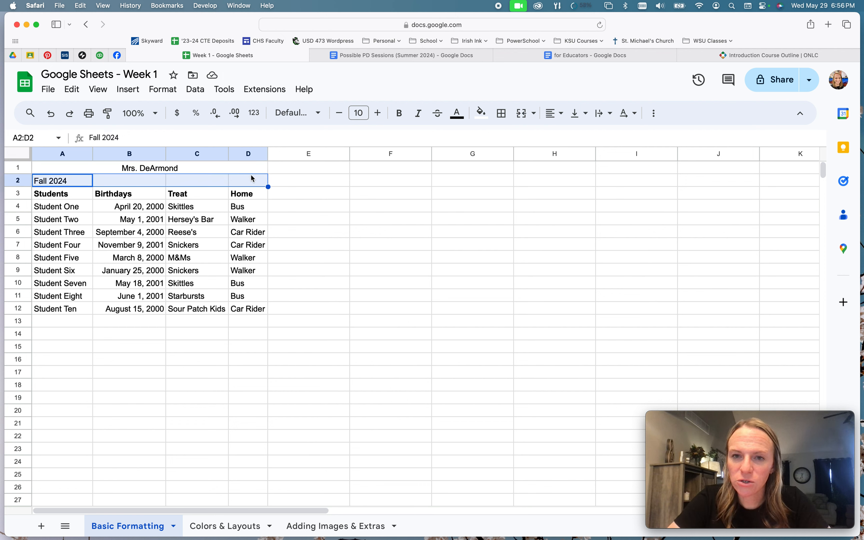
click(522, 114)
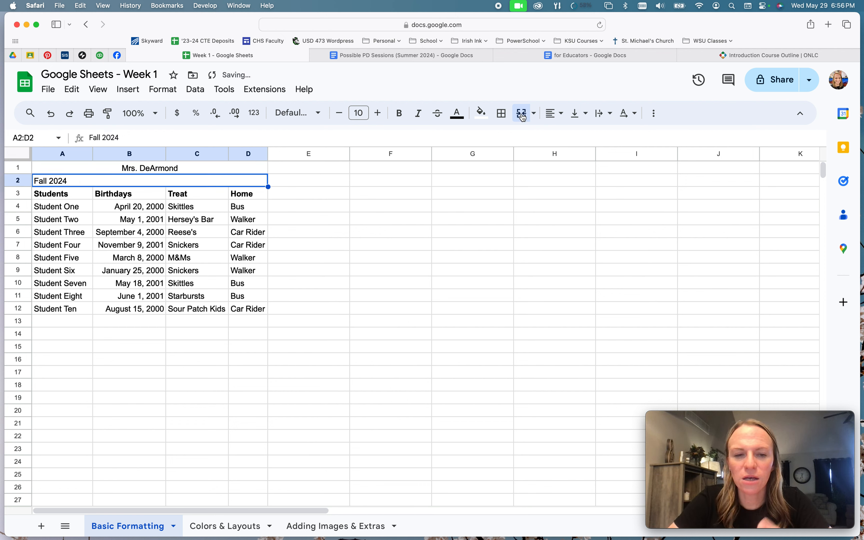
click(554, 114)
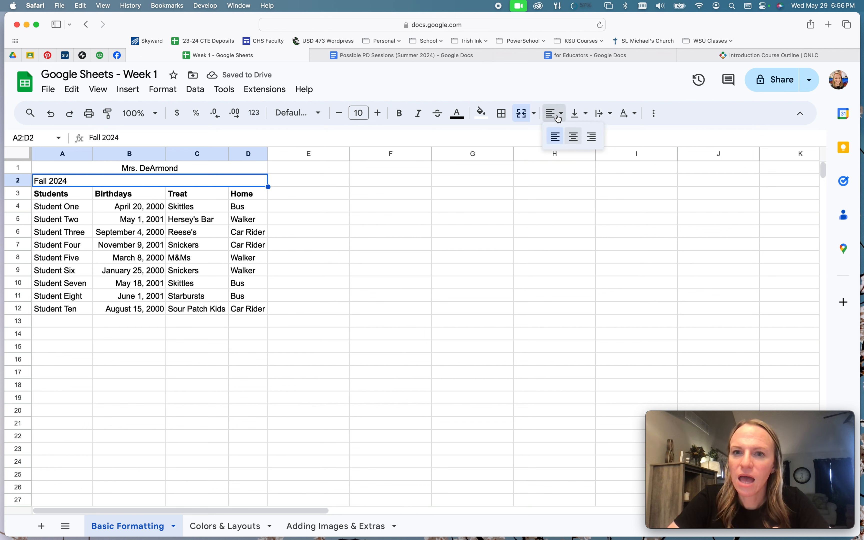
click(576, 139)
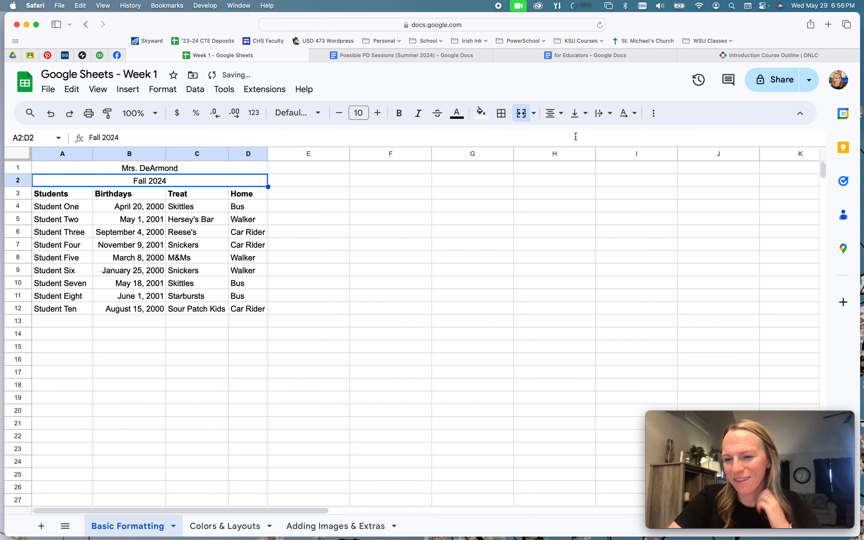
click(420, 209)
Unmerge the title cell A1:D1 and merge it again
click(232, 171)
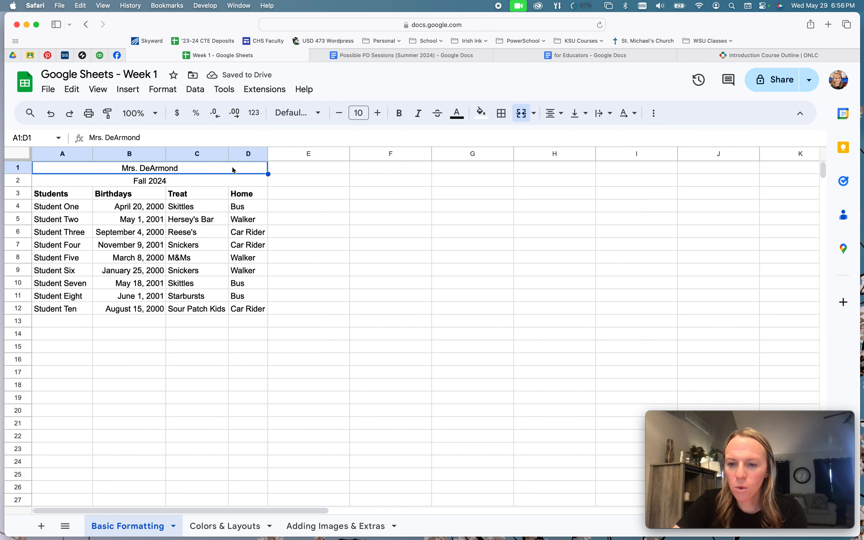
click(522, 113)
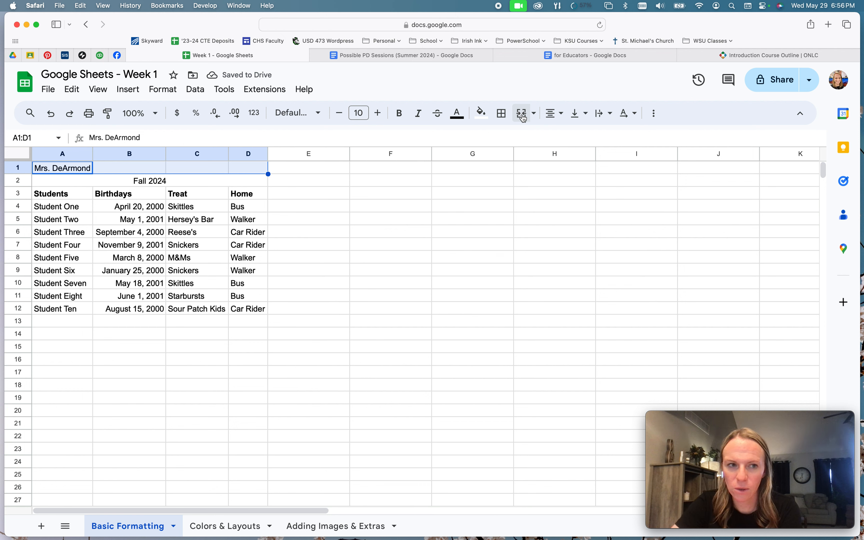
click(522, 116)
click(393, 267)
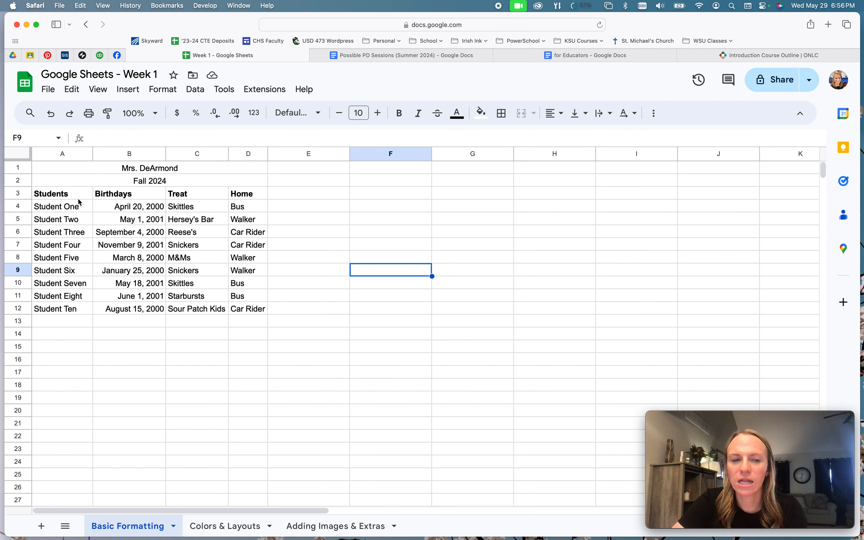
Center the headers and student data in A3:D12 horizontally
drag(81, 195, 253, 310)
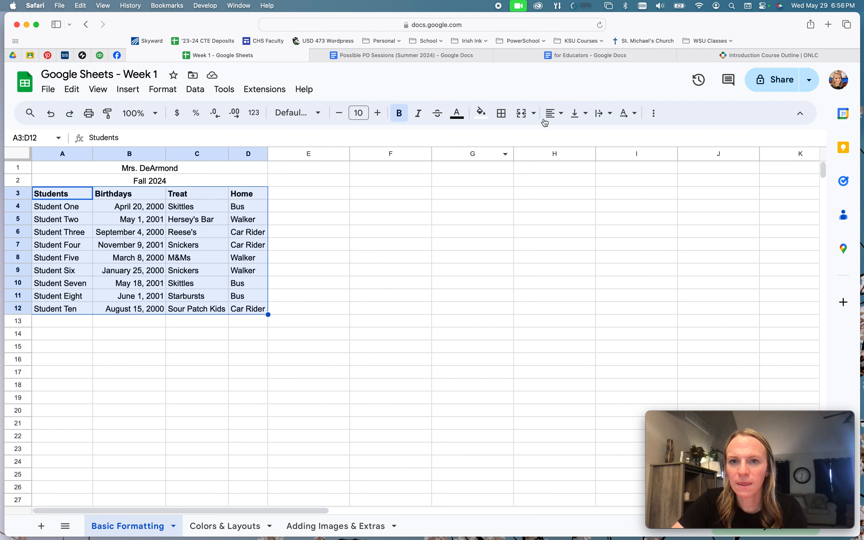
click(554, 113)
click(578, 139)
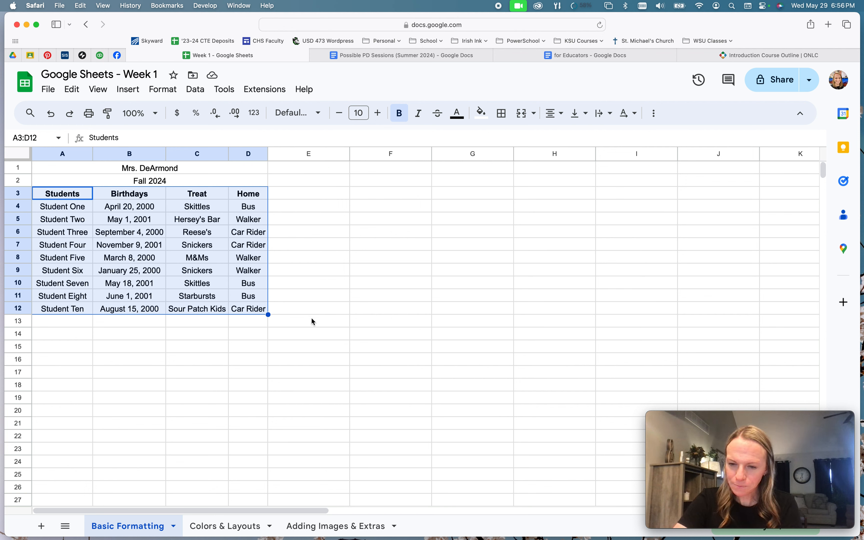
Format the birthdays in B4:B12 as numeric dates in the 9/26/2008 style
click(140, 233)
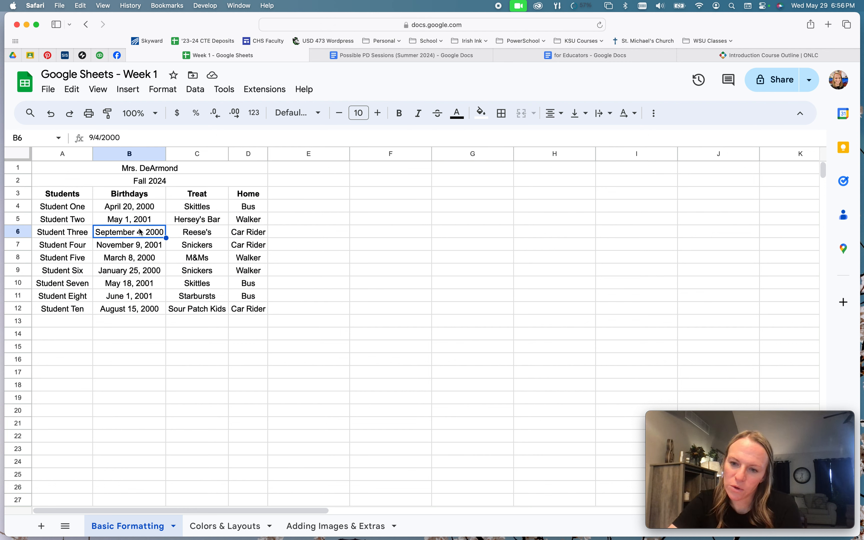
click(137, 211)
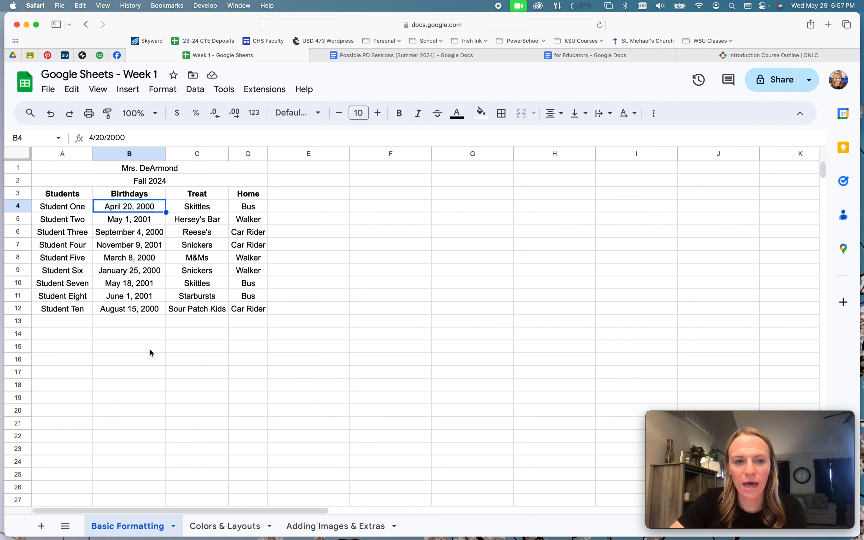
drag(150, 310, 150, 209)
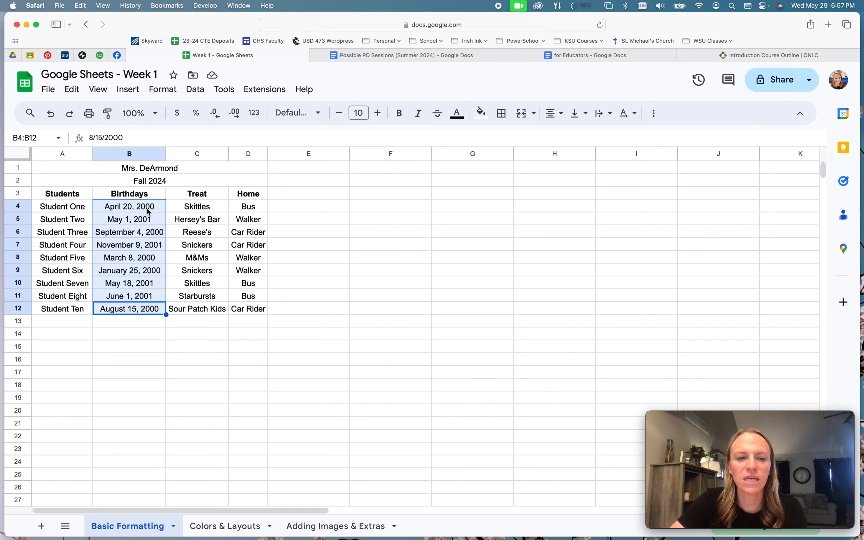
click(169, 91)
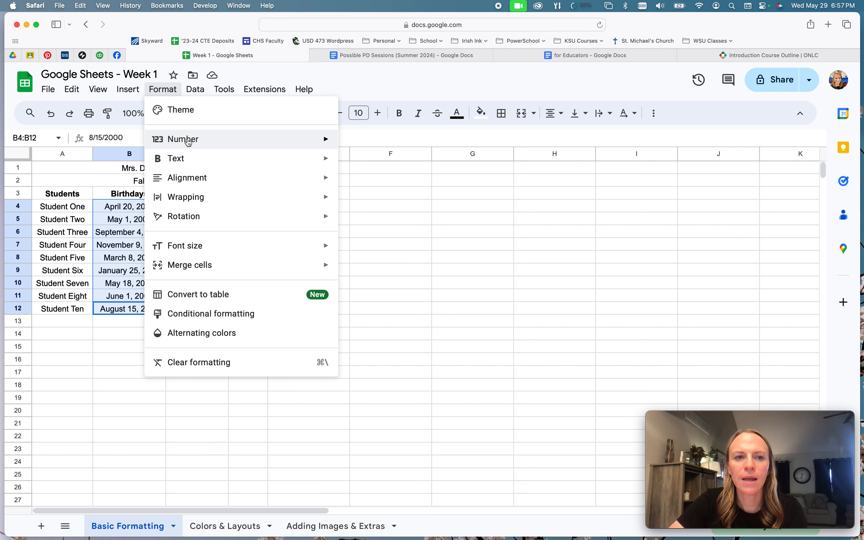
mouse_move(238, 141)
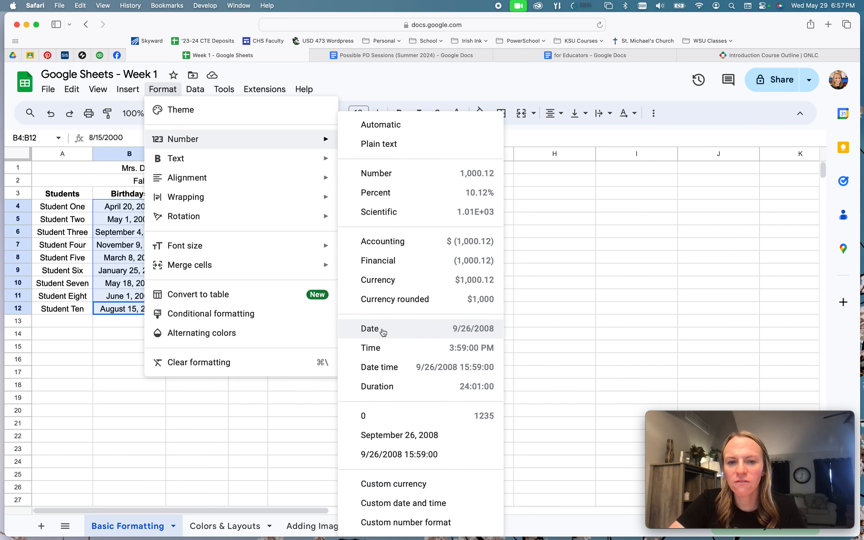
click(474, 332)
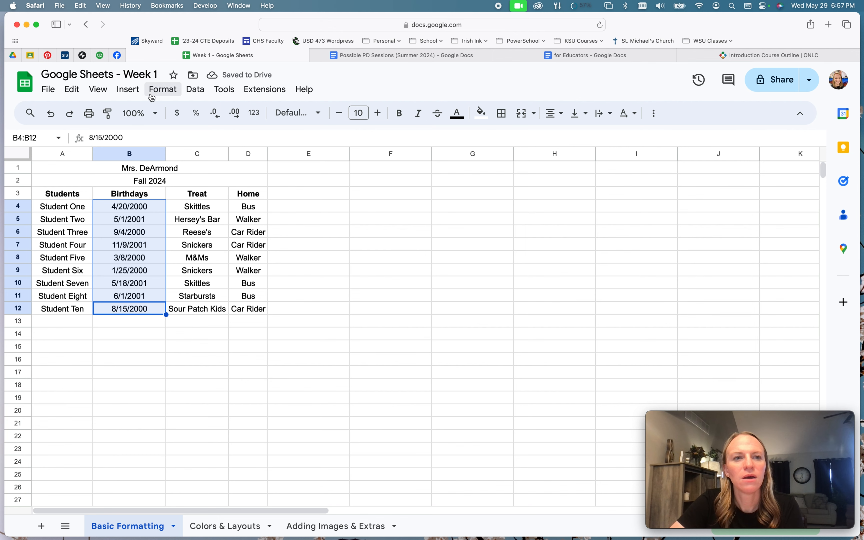
Change the birthdays in B4:B12 to the long date format, September 26, 2008 style
click(162, 90)
mouse_move(171, 139)
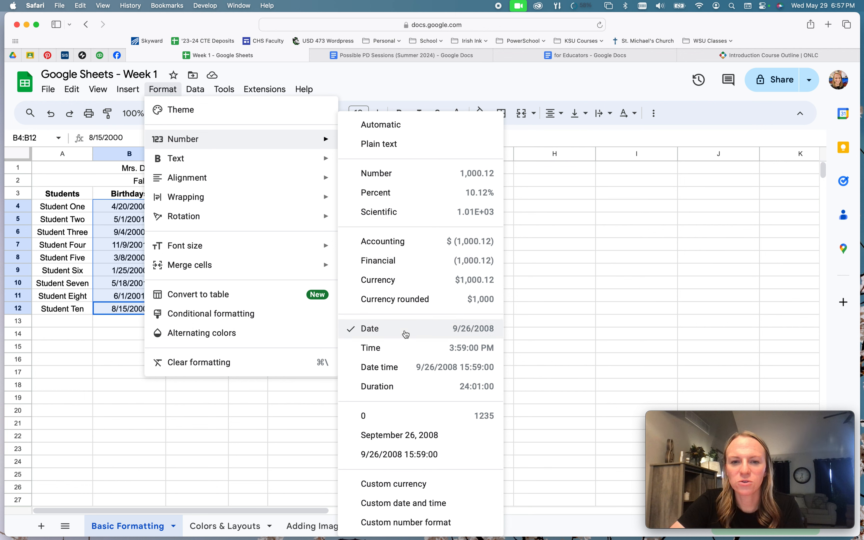
click(382, 443)
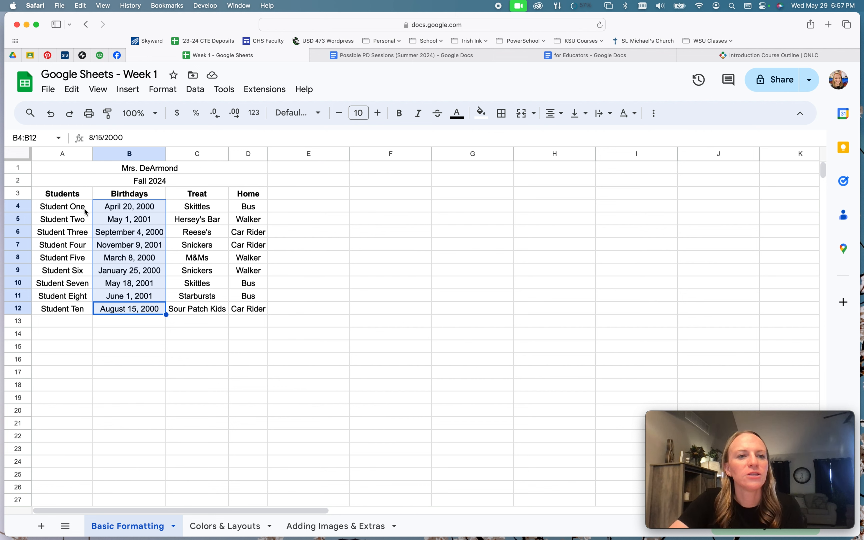
Set the text of the whole table A1:D12 to the Montserrat font at size 11
drag(68, 167, 208, 311)
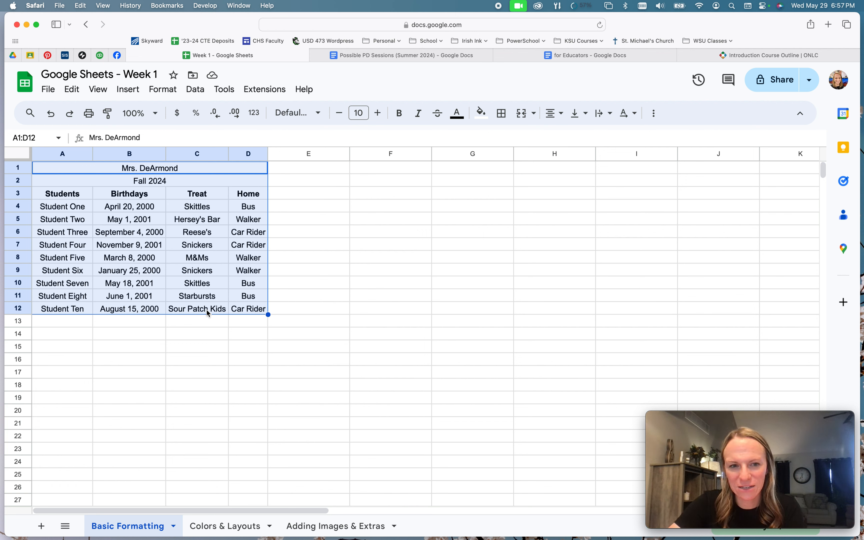
click(318, 113)
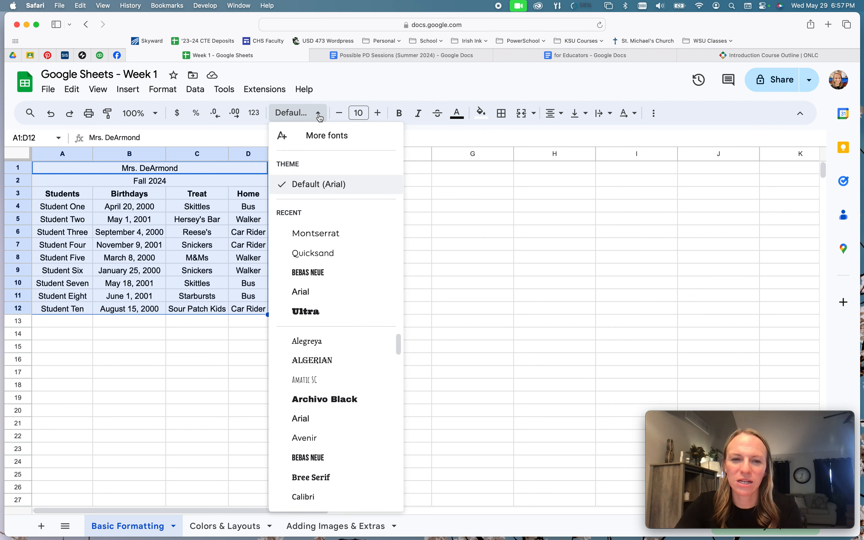
click(315, 234)
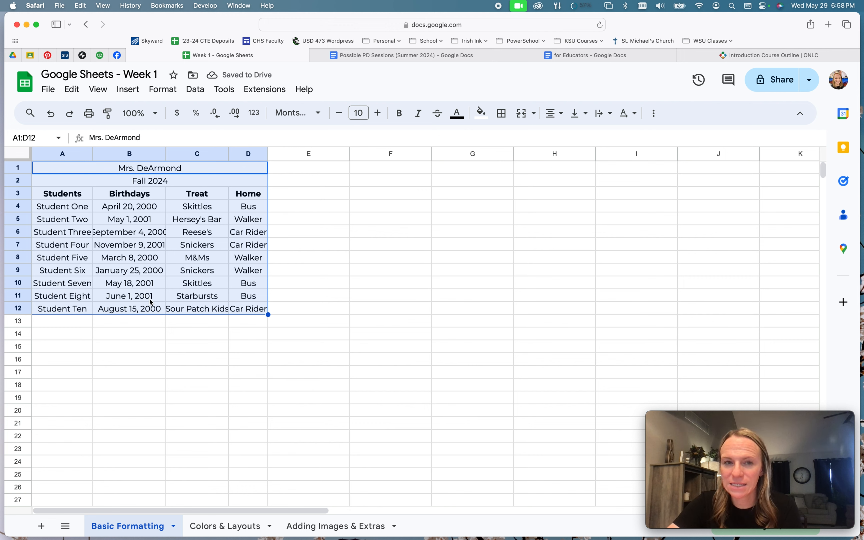
click(340, 118)
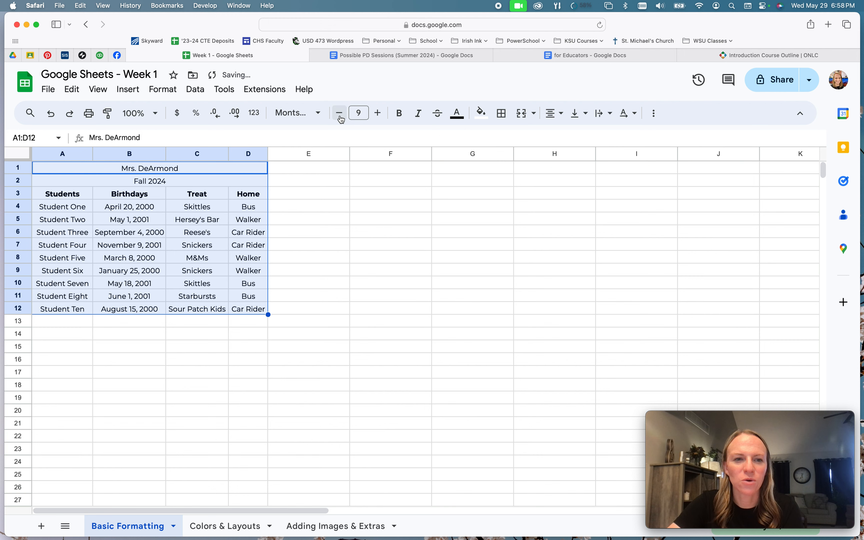
click(380, 113)
click(381, 113)
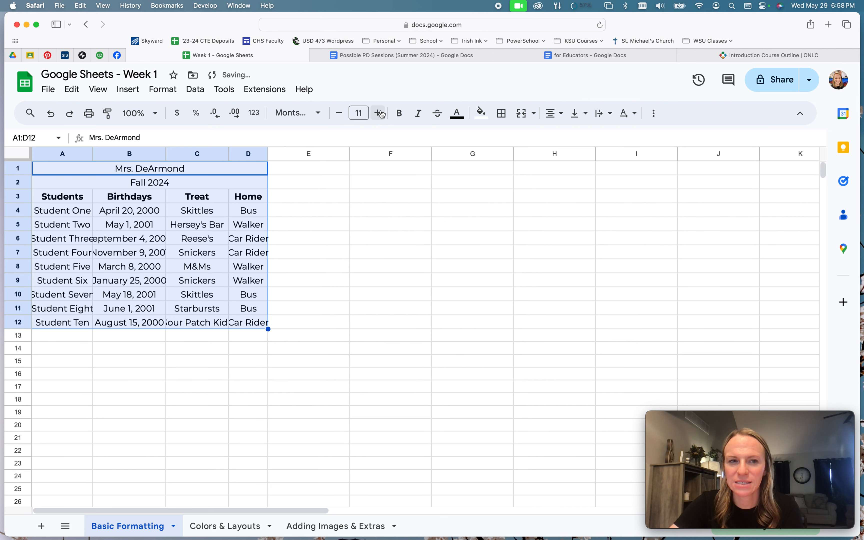
Select the entire sheet and auto-fit the column widths to their contents
click(190, 279)
click(27, 158)
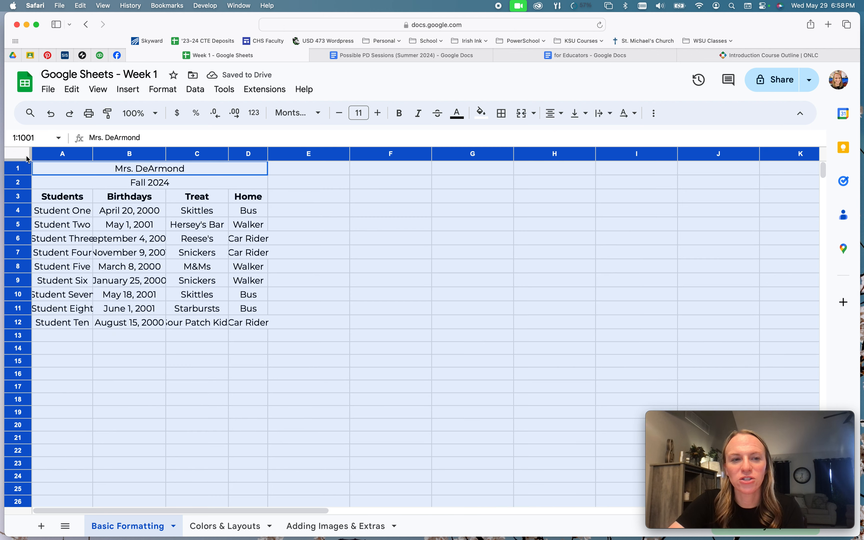
double_click(167, 153)
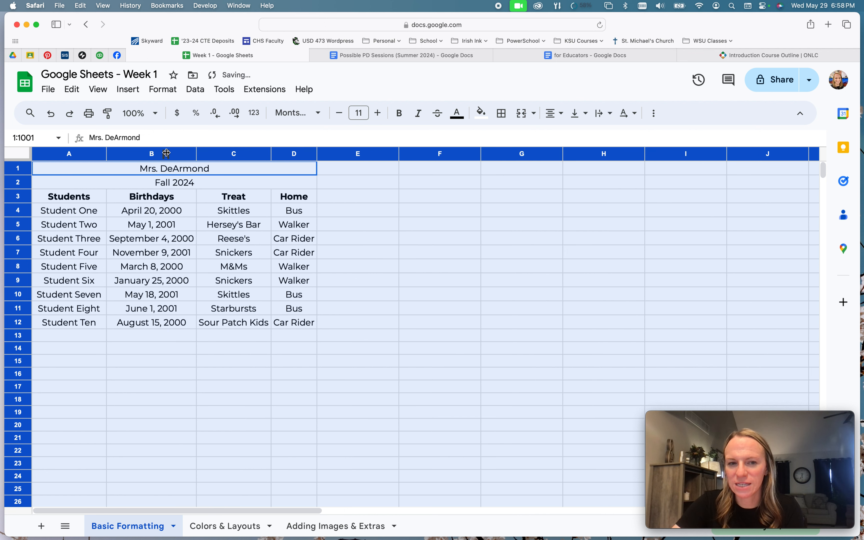
click(222, 348)
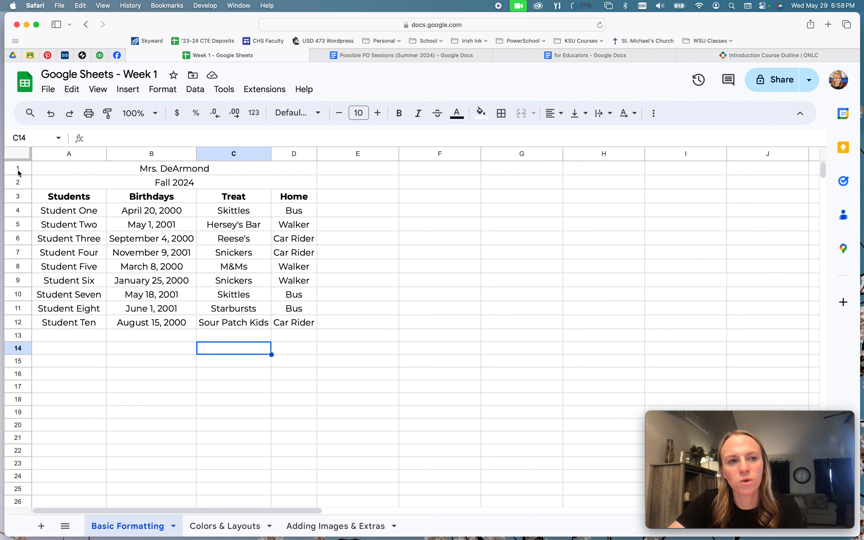
Make row 1 about twice as tall and set the teacher's name in it to font size 14
drag(18, 175, 17, 188)
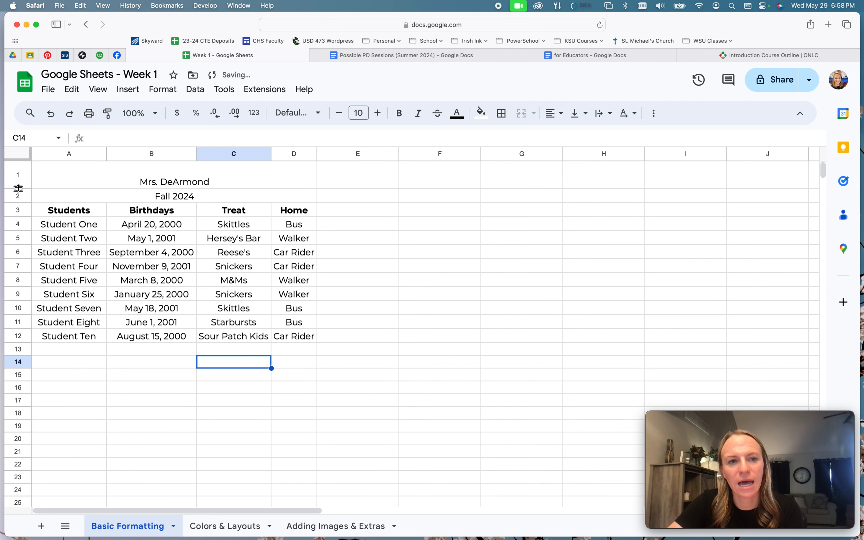
click(157, 171)
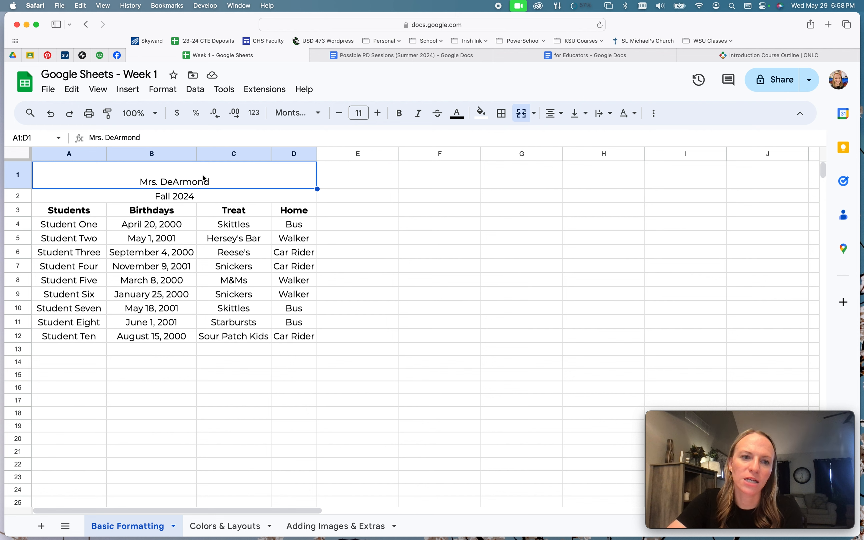
click(379, 113)
click(379, 114)
click(379, 113)
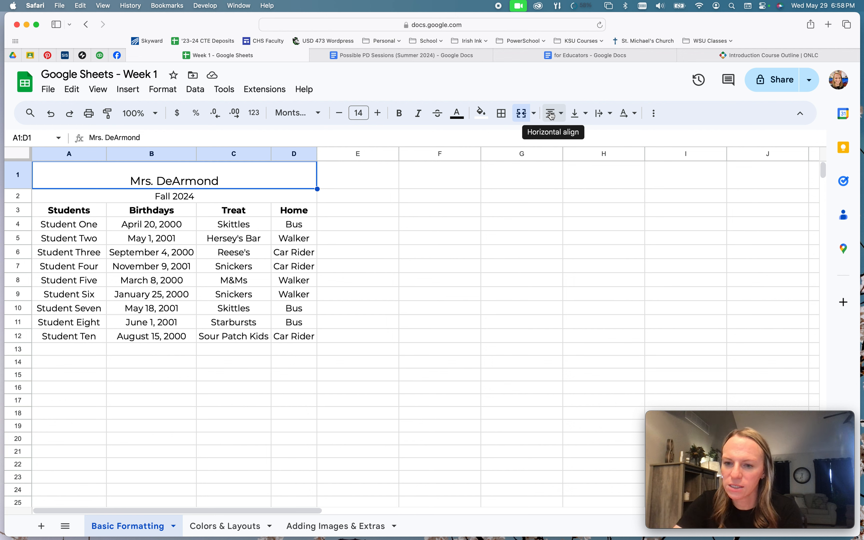
Vertically align the teacher's name to the middle of the merged title cell A1:D1
click(582, 114)
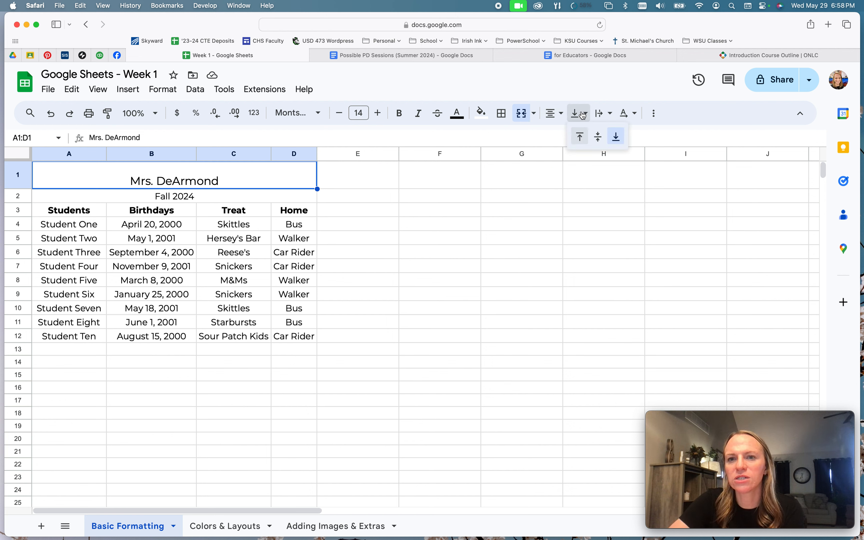
click(599, 138)
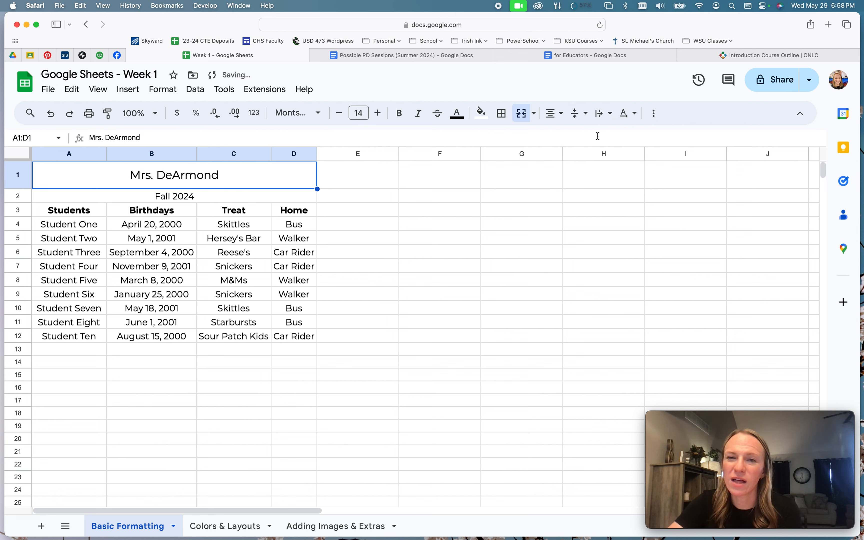
click(484, 281)
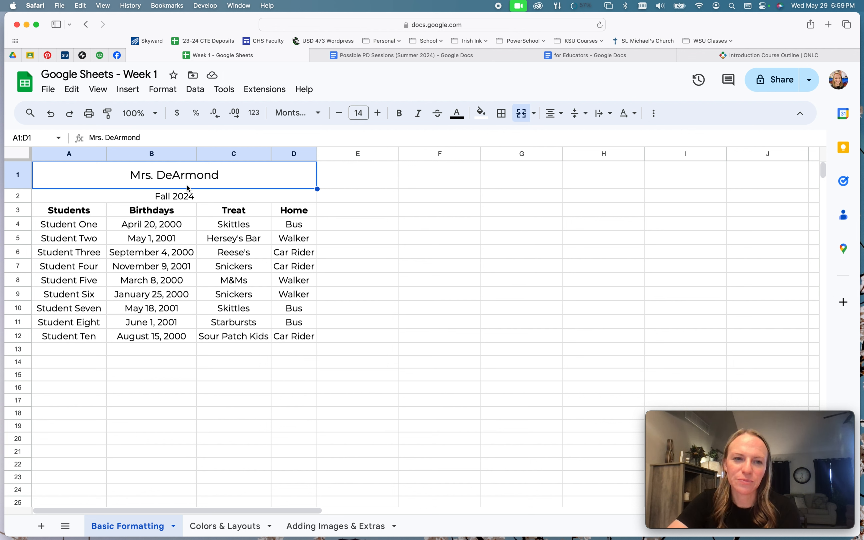
click(186, 199)
click(179, 295)
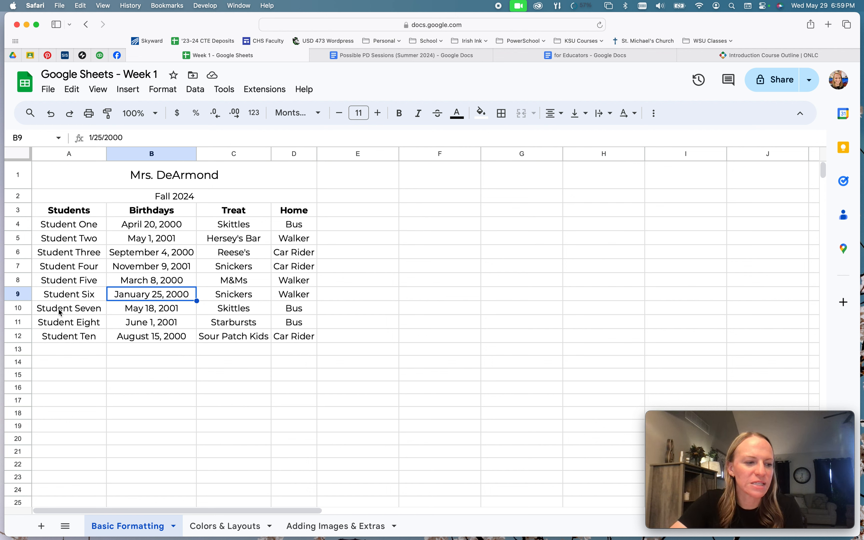
click(176, 239)
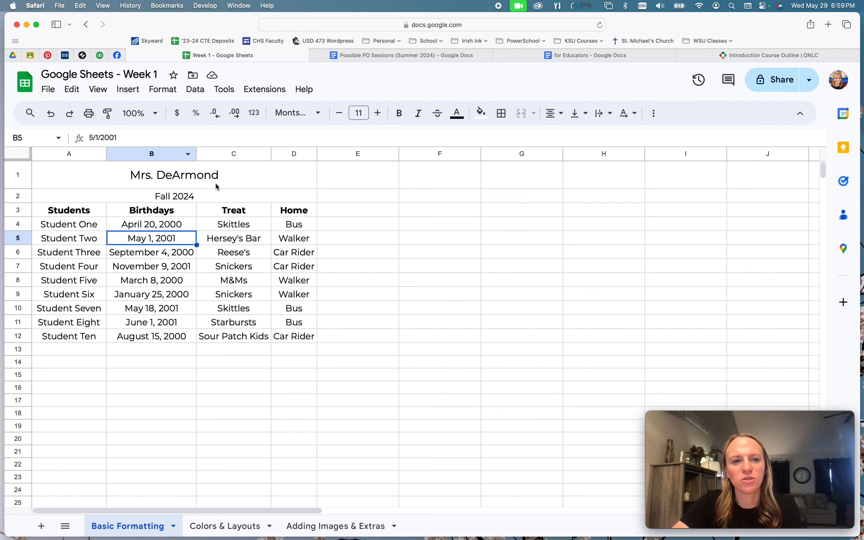
click(184, 185)
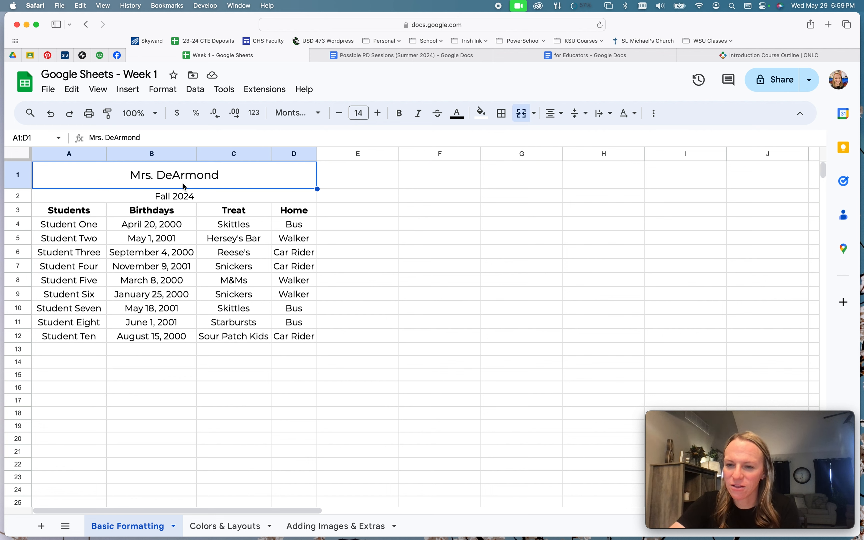